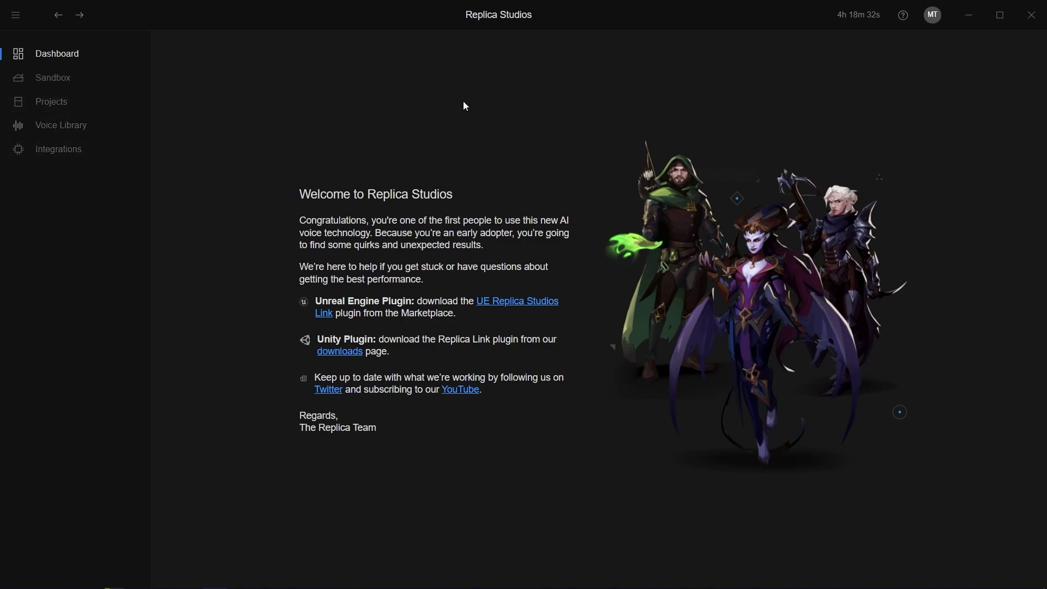
Step: Go to the Projects list from the sidebar
{"action": "left_click", "coordinate": [75, 111]}
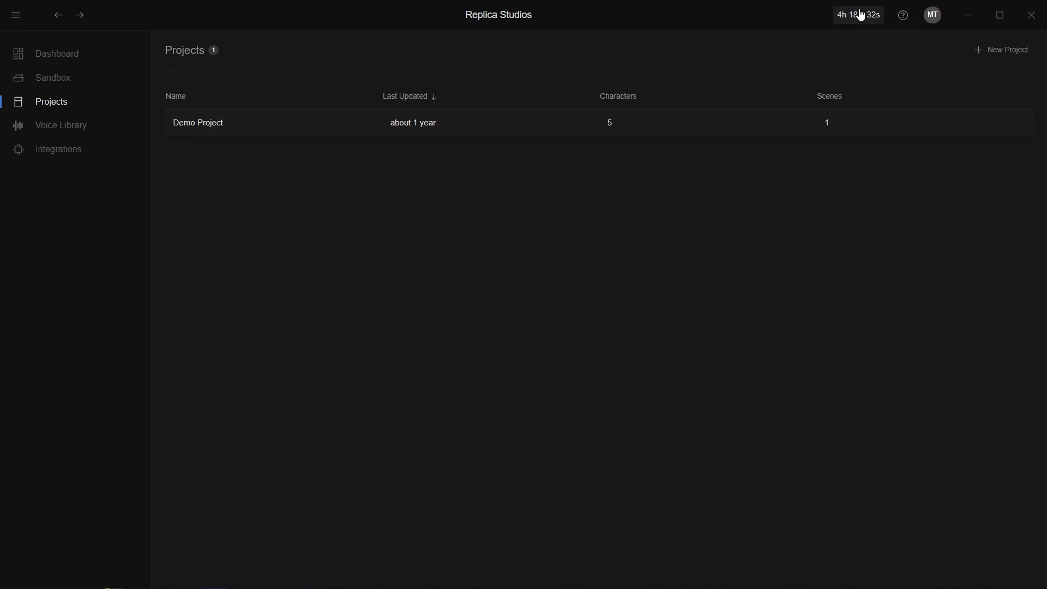
Step: Create a new project 'Tactical Game' described as 'An awesome game in development'
{"action": "left_click", "coordinate": [990, 57]}
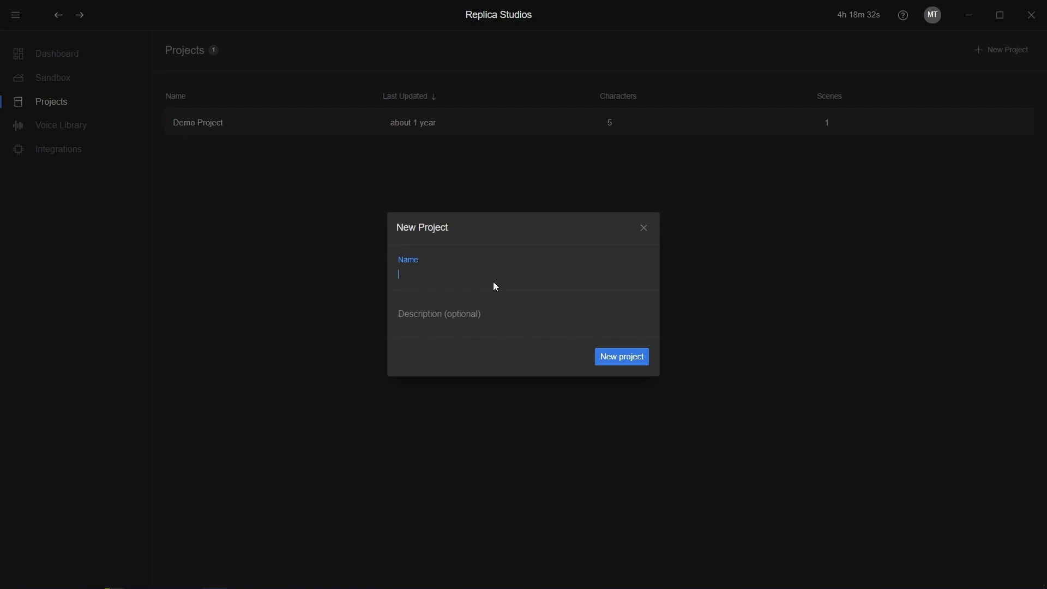
{"action": "type", "text": "Tactical Game"}
{"action": "key", "text": "Tab"}
{"action": "type", "text": "An aw"}
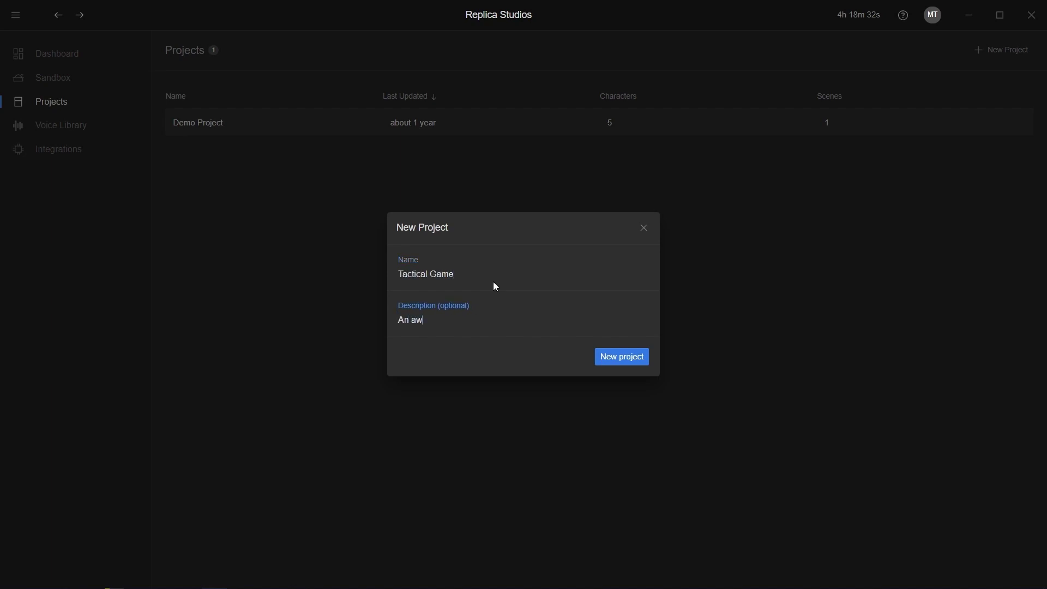
{"action": "type", "text": "esome game in development"}
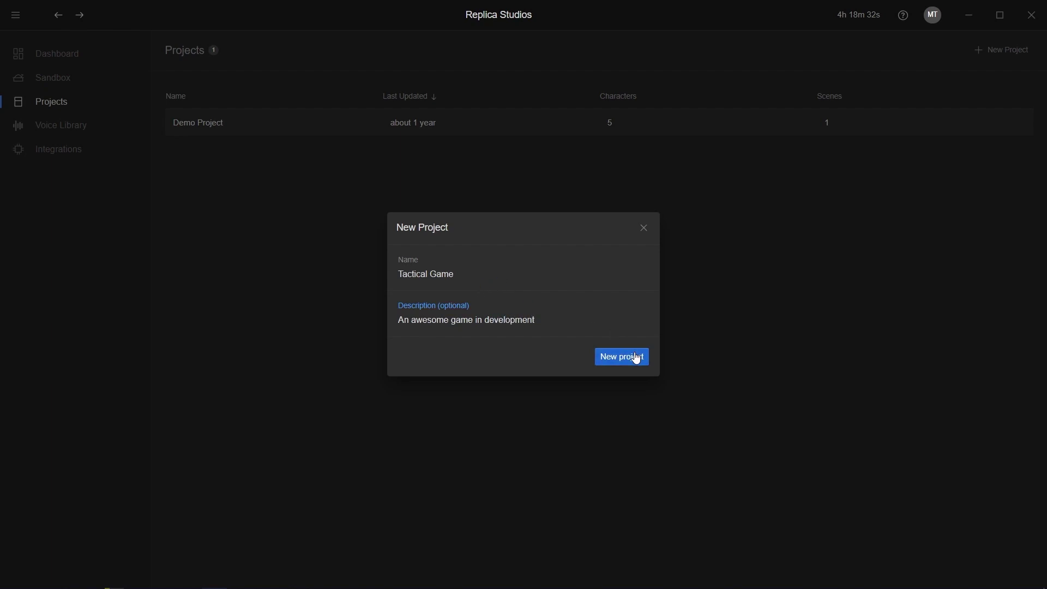
{"action": "left_click", "coordinate": [635, 358]}
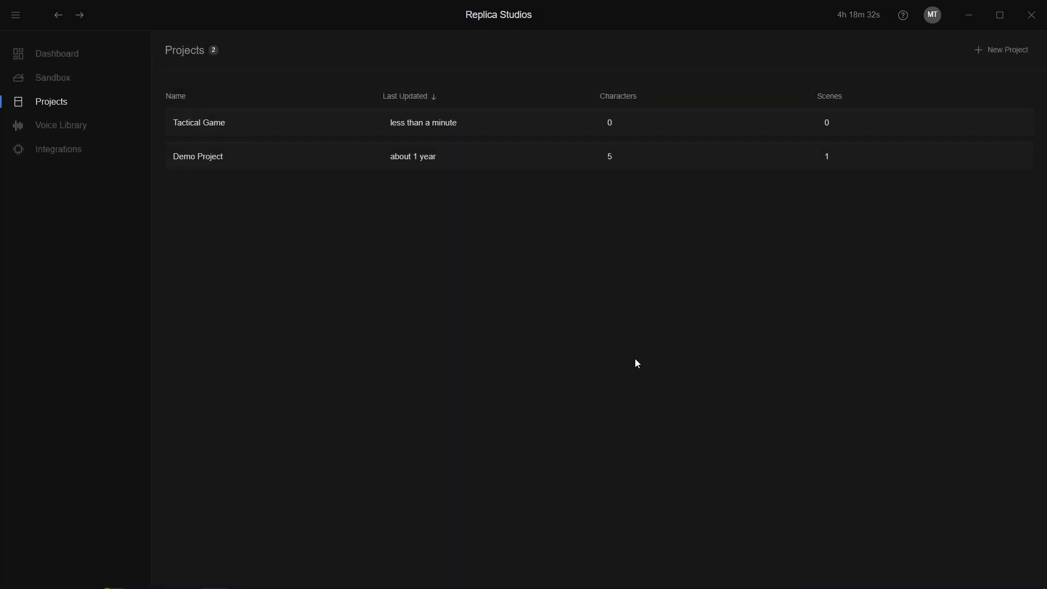
Step: Open Tactical Game and add a new character named 'Hero' with bio 'Plot armor'
{"action": "left_click", "coordinate": [202, 117]}
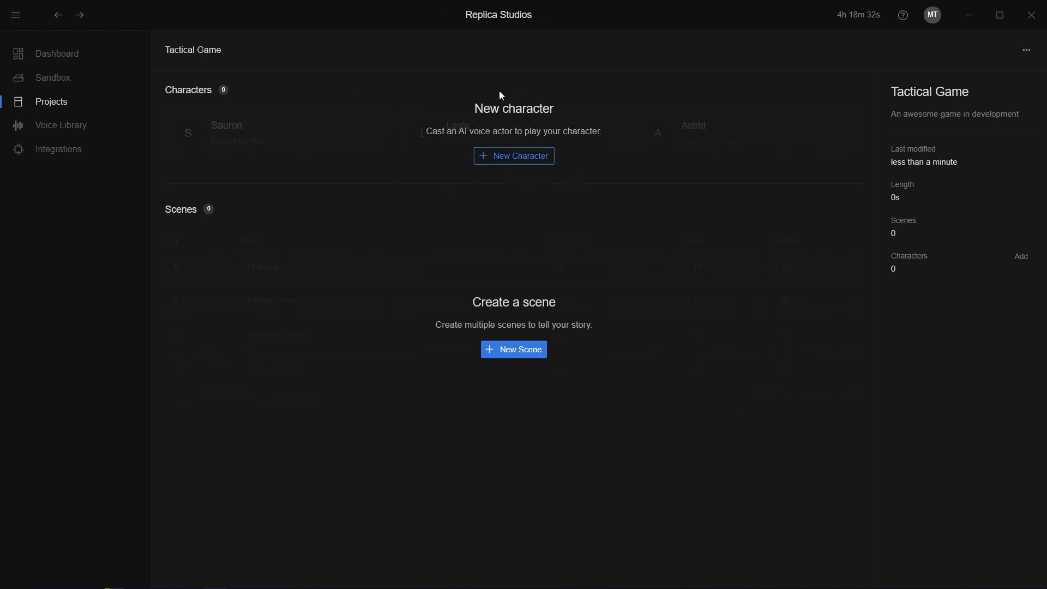
{"action": "left_click", "coordinate": [534, 166]}
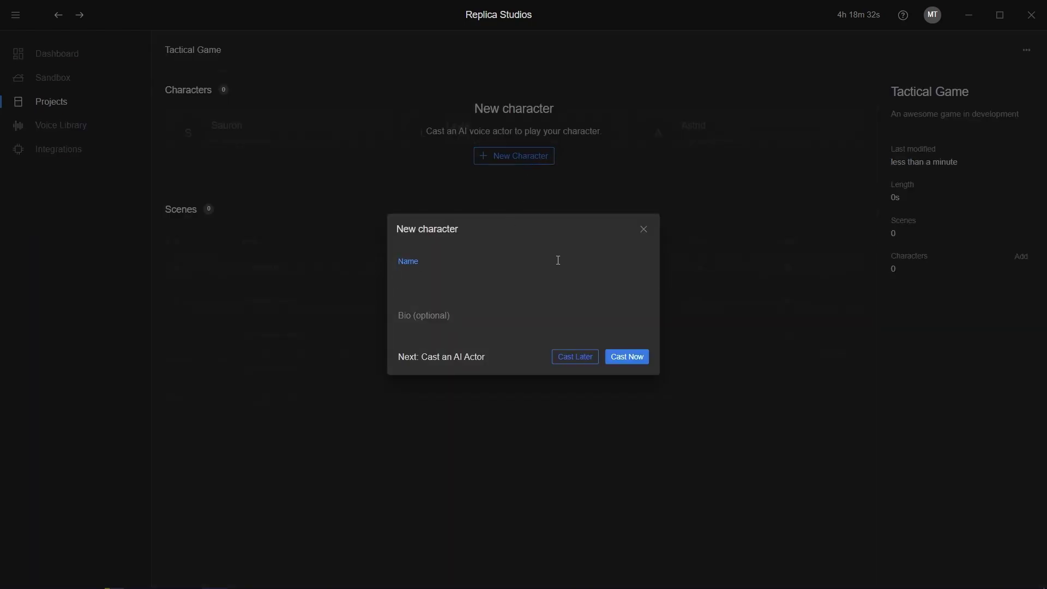
{"action": "type", "text": "Hero"}
{"action": "key", "text": "Tab"}
{"action": "type", "text": "Plot armor"}
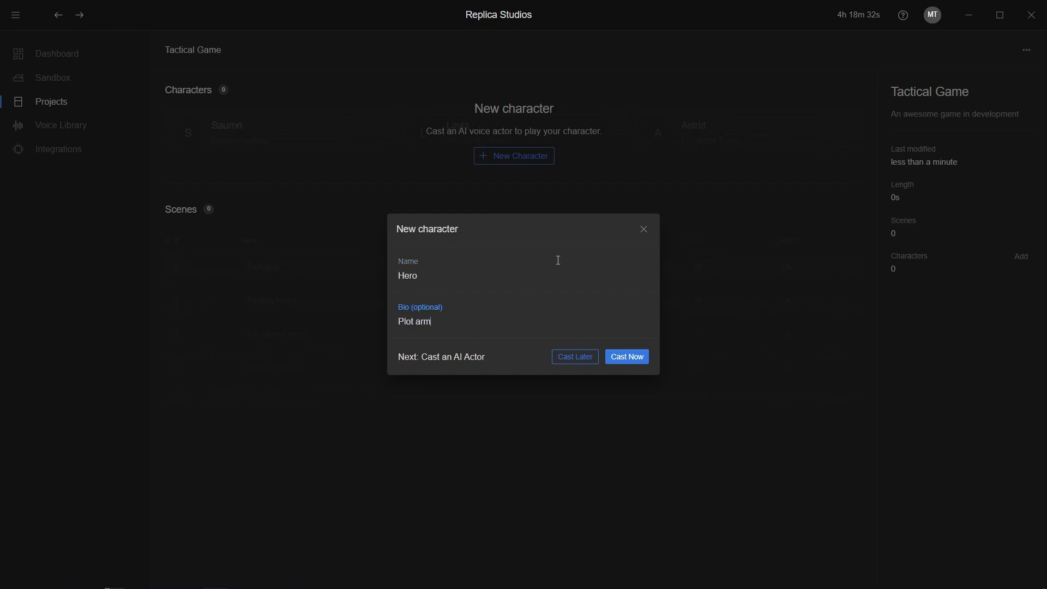
Step: Save Hero and go to its casting window, browsing the voice list
{"action": "left_click", "coordinate": [644, 364]}
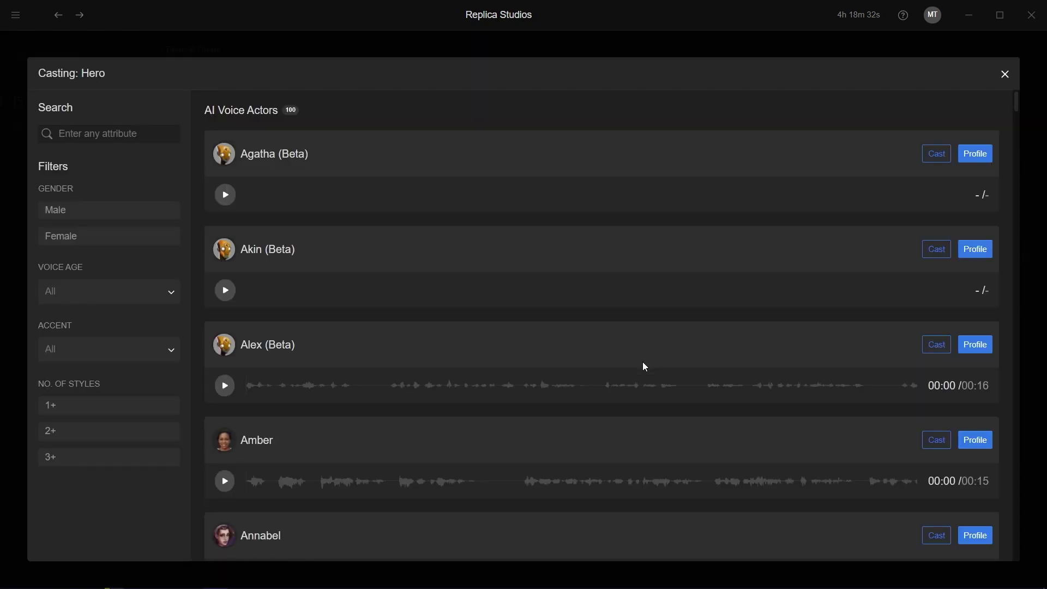
{"action": "scroll", "coordinate": [753, 223], "scroll_direction": "down", "scroll_amount": 5}
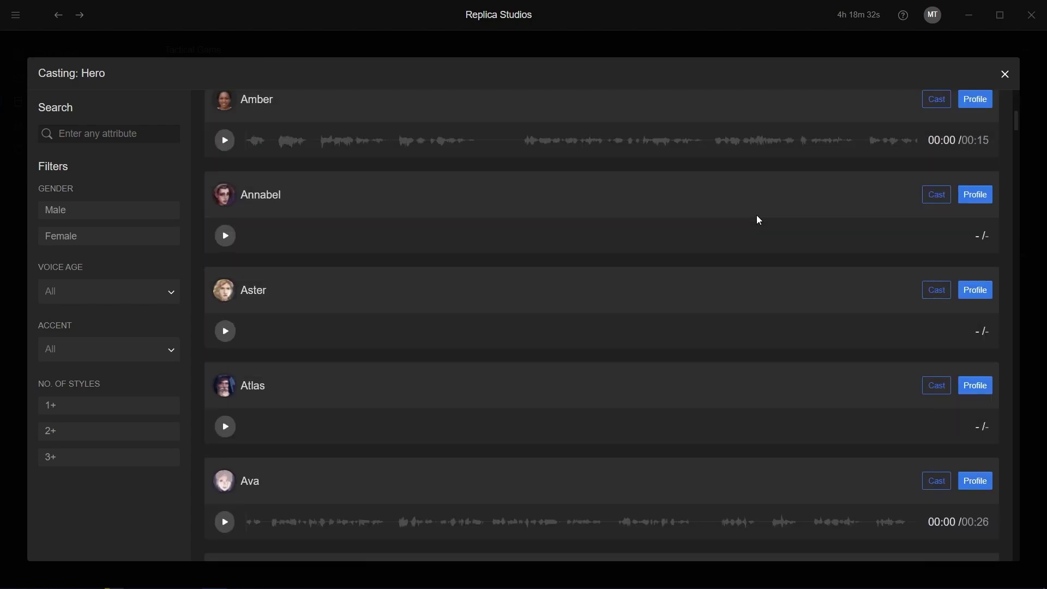
{"action": "scroll", "coordinate": [759, 220], "scroll_direction": "up", "scroll_amount": 5}
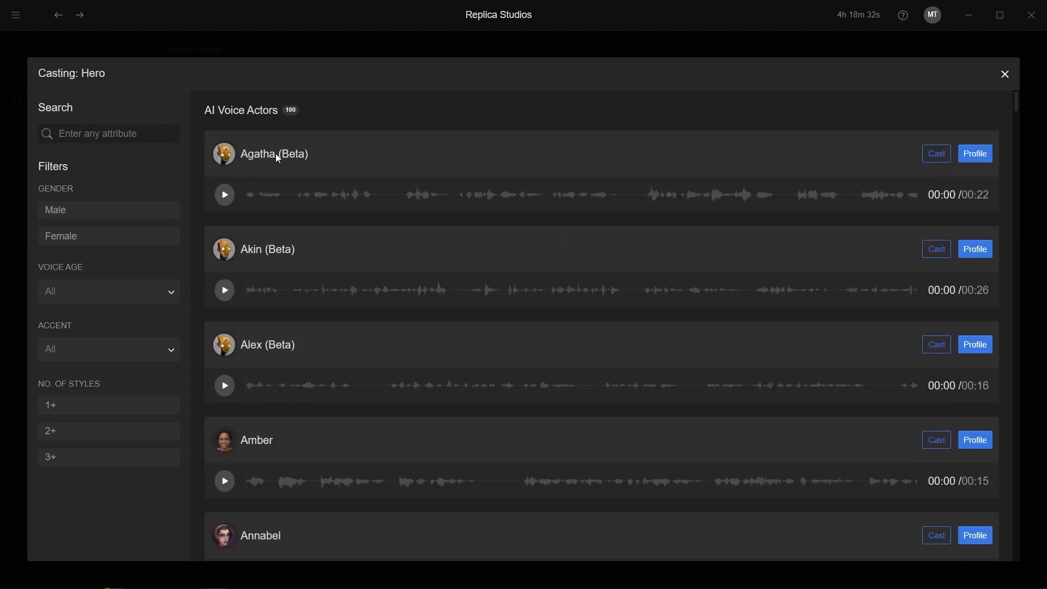
{"action": "scroll", "coordinate": [332, 309], "scroll_direction": "down", "scroll_amount": 5}
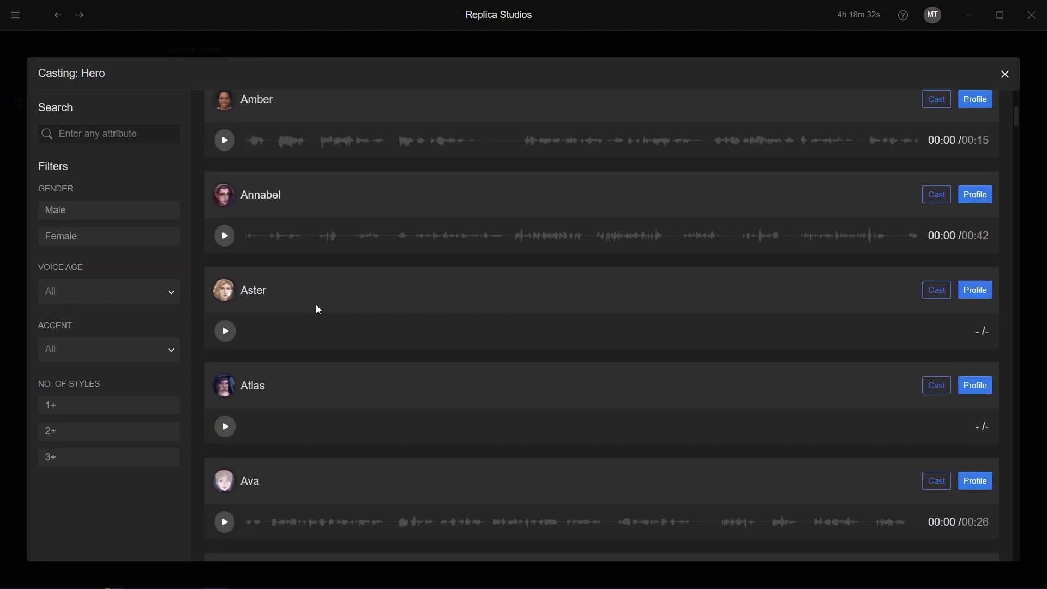
{"action": "scroll", "coordinate": [319, 309], "scroll_direction": "up", "scroll_amount": 5}
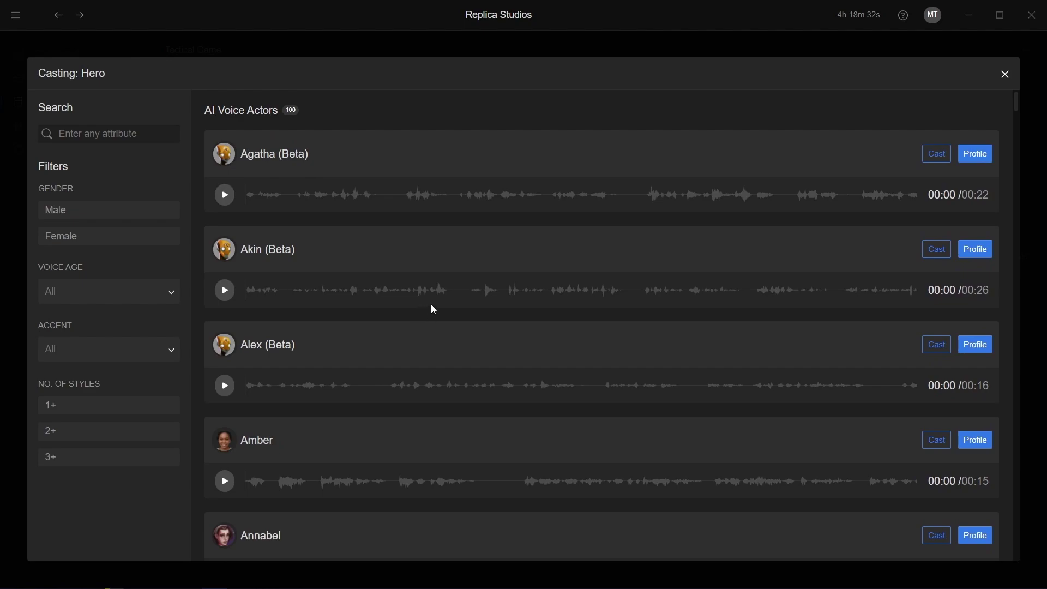
Step: Filter voices to Male and Young Adult (18 - 34), leaving Accent at All
{"action": "left_click", "coordinate": [62, 211]}
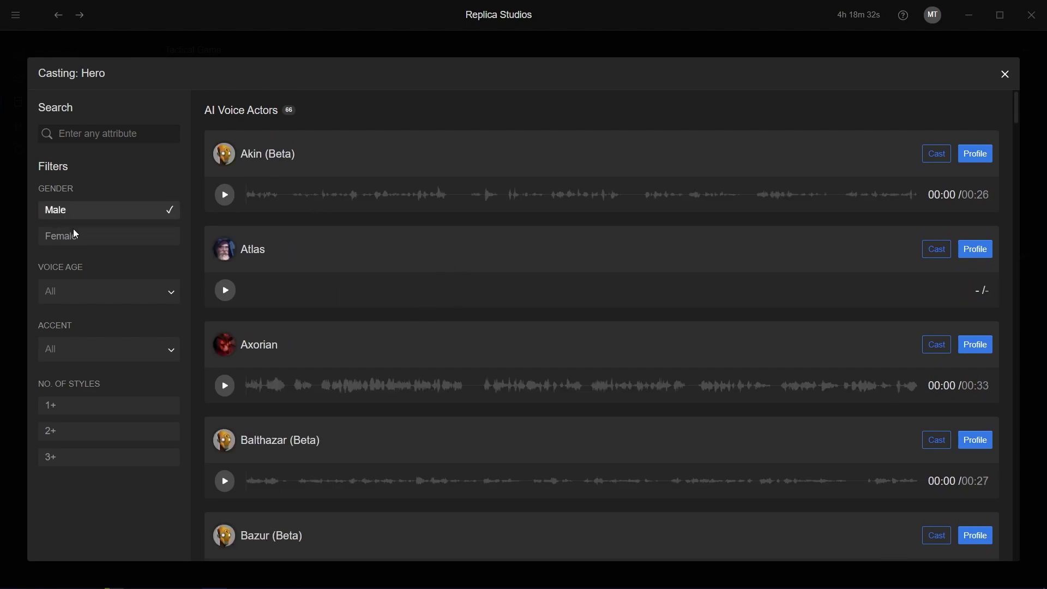
{"action": "left_click", "coordinate": [74, 294]}
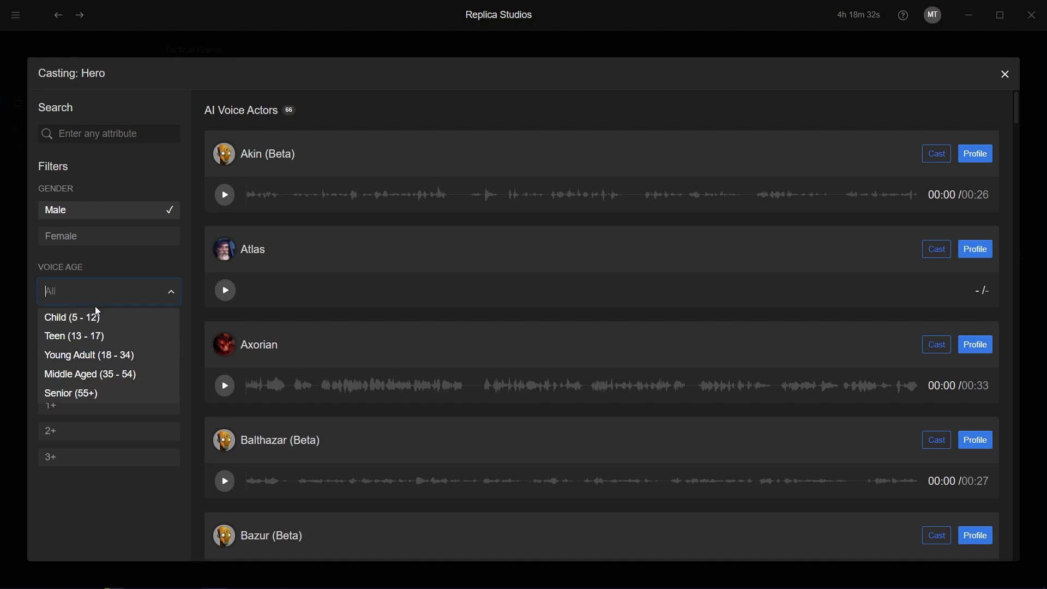
{"action": "left_click", "coordinate": [114, 365]}
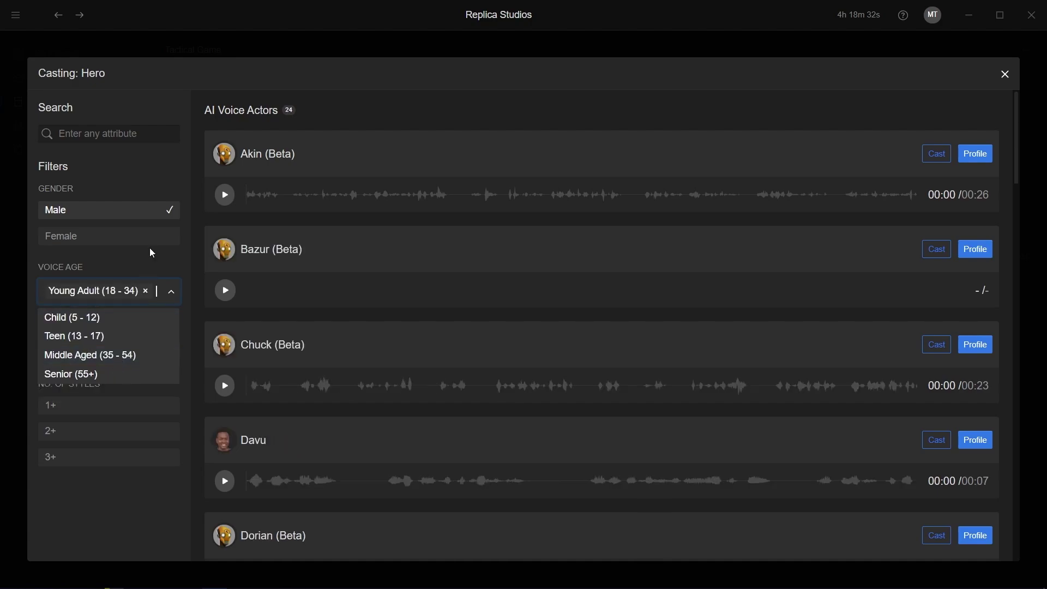
{"action": "left_click", "coordinate": [143, 255]}
{"action": "left_click", "coordinate": [110, 354]}
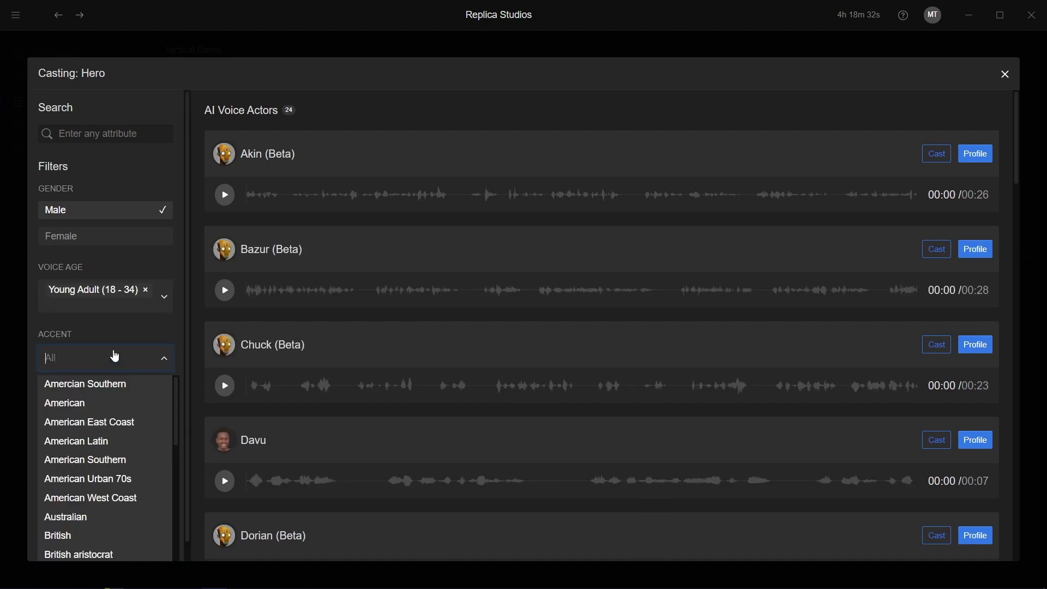
{"action": "scroll", "coordinate": [125, 454], "scroll_direction": "down", "scroll_amount": 8}
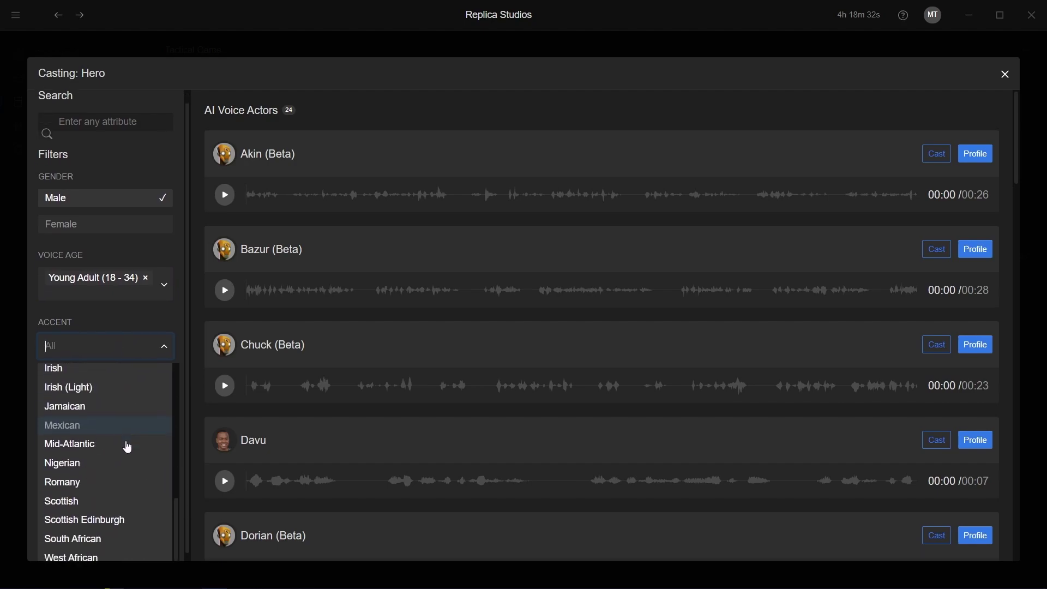
{"action": "left_click", "coordinate": [164, 315]}
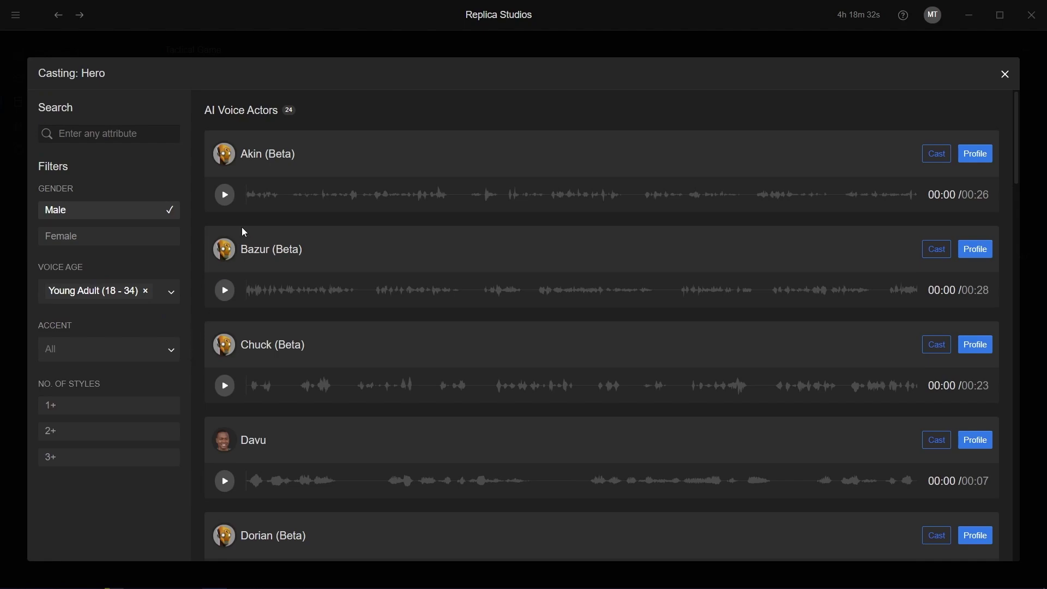
Step: Preview the voice samples of Akin, Davu and Evan
{"action": "left_click", "coordinate": [227, 197]}
{"action": "left_click", "coordinate": [228, 202]}
{"action": "left_click", "coordinate": [229, 201]}
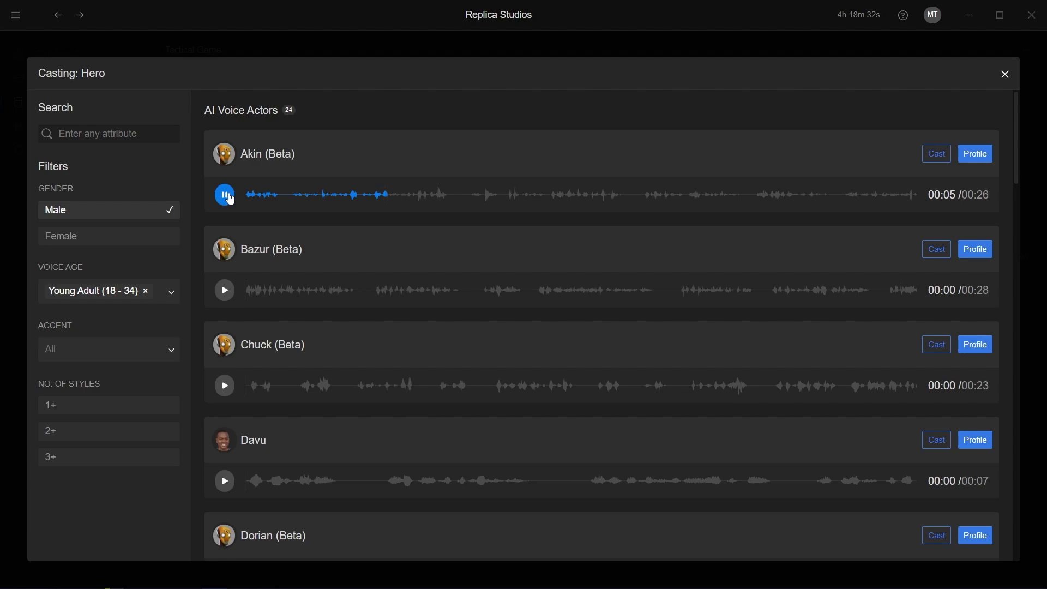
{"action": "left_click", "coordinate": [231, 199]}
{"action": "scroll", "coordinate": [430, 290], "scroll_direction": "down", "scroll_amount": 5}
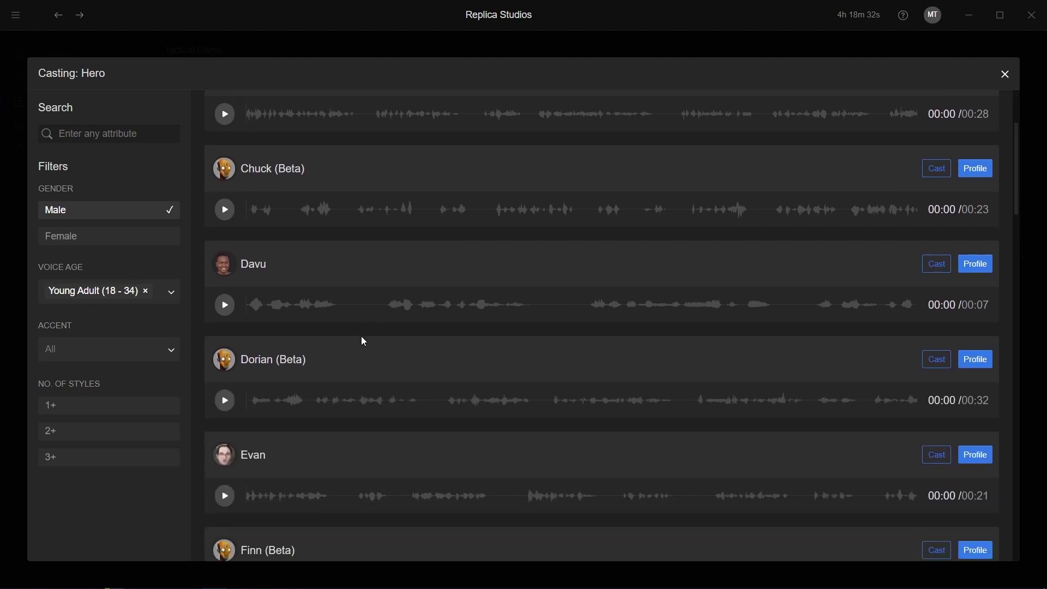
{"action": "left_click", "coordinate": [226, 212]}
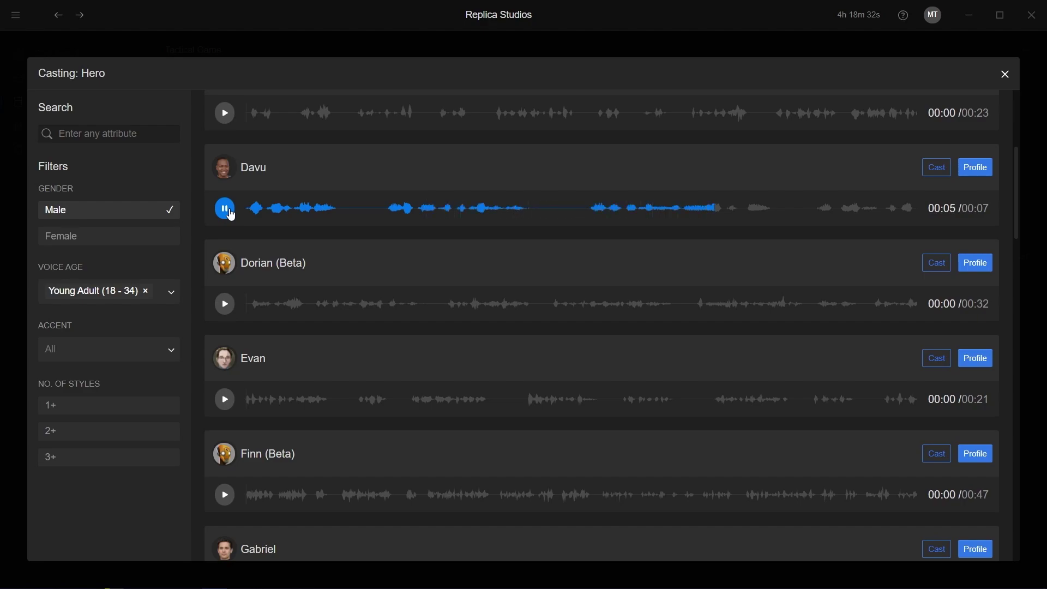
{"action": "scroll", "coordinate": [360, 292], "scroll_direction": "down", "scroll_amount": 2}
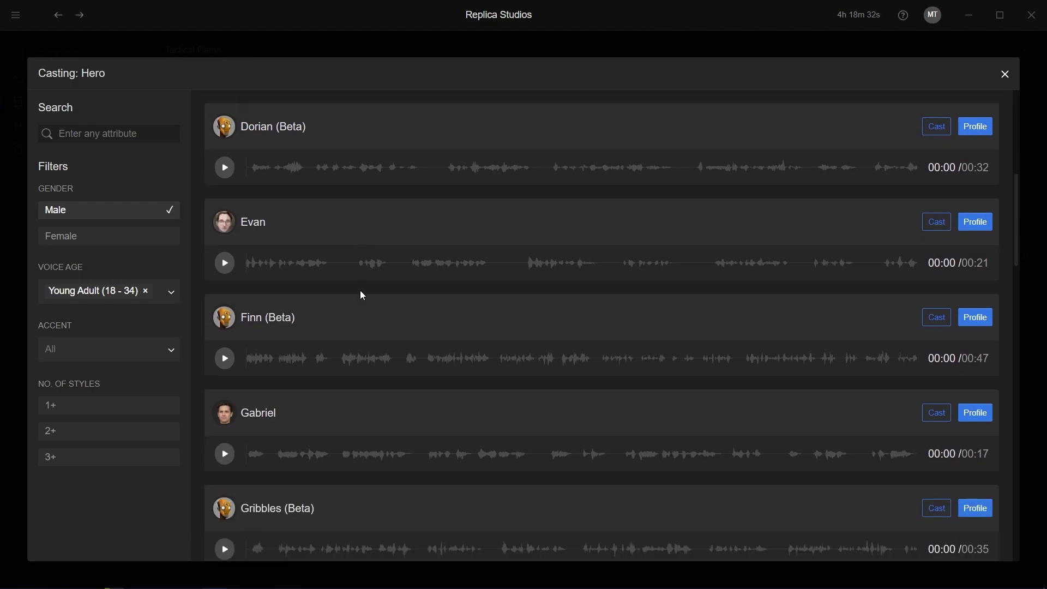
{"action": "left_click", "coordinate": [225, 264]}
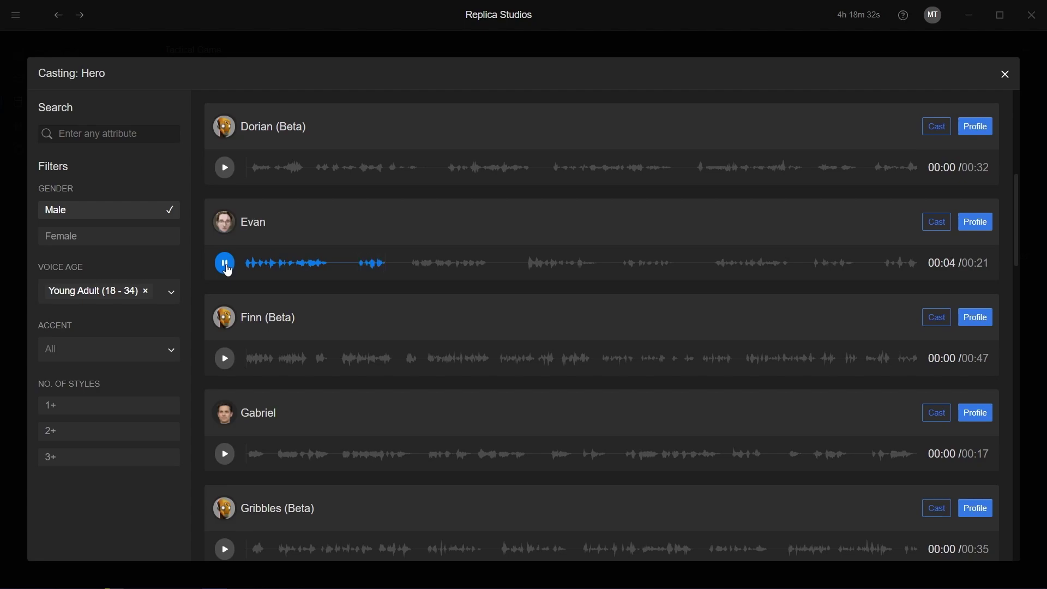
{"action": "left_click", "coordinate": [228, 271]}
Step: Preview Gabriel's voice sample and cast Gabriel as Hero
{"action": "scroll", "coordinate": [251, 327], "scroll_direction": "down", "scroll_amount": 3}
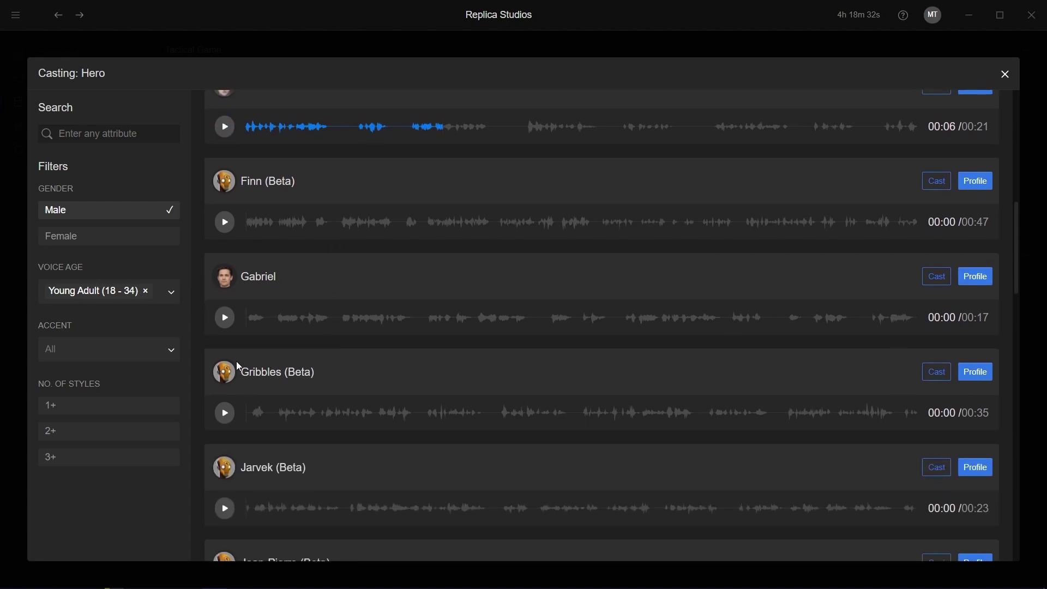
{"action": "left_click", "coordinate": [226, 320]}
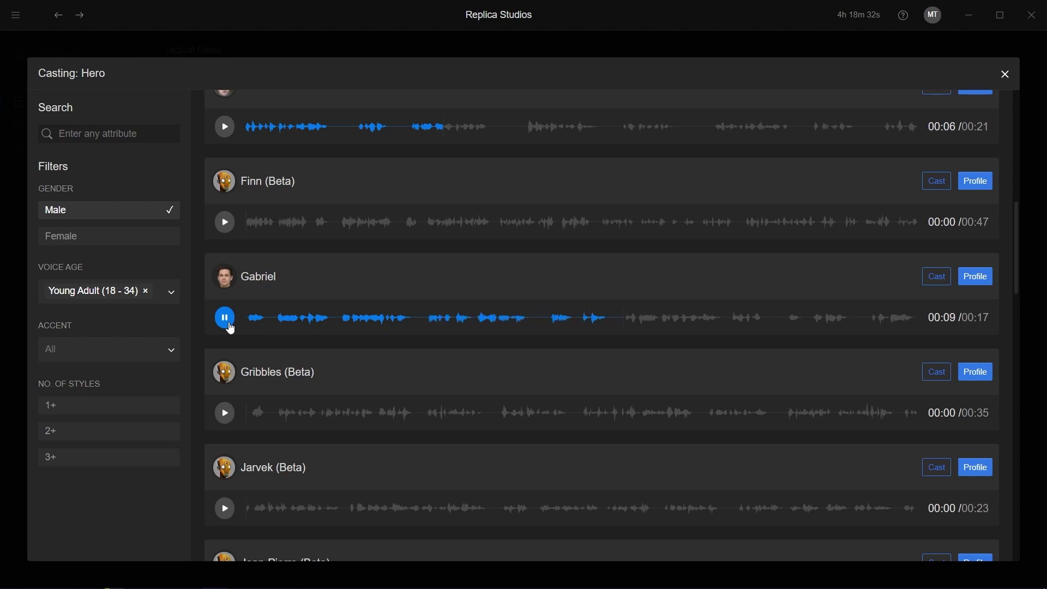
{"action": "left_click", "coordinate": [225, 318]}
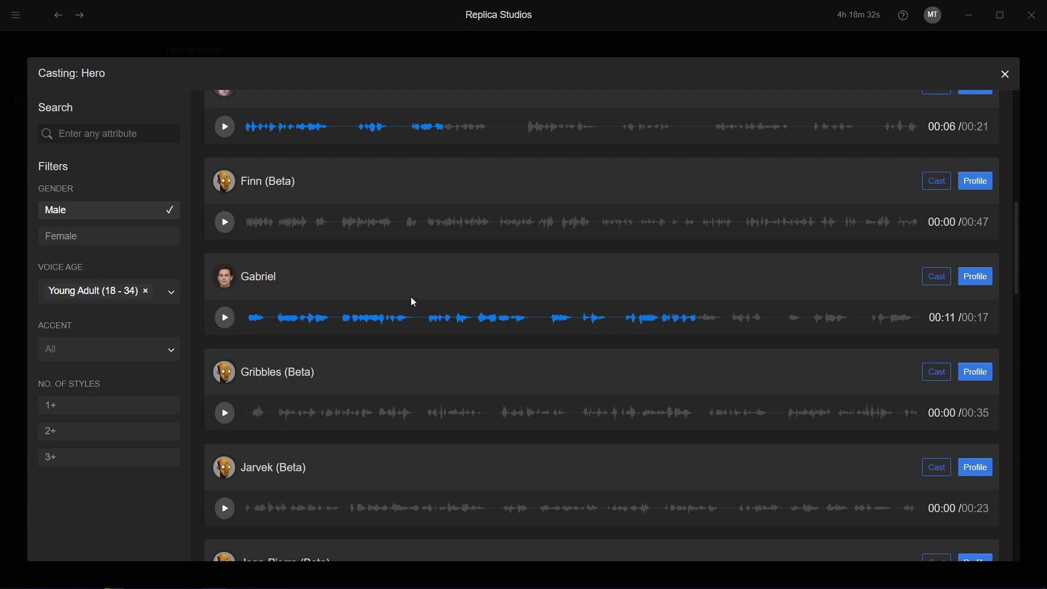
{"action": "scroll", "coordinate": [425, 301], "scroll_direction": "down", "scroll_amount": 15}
{"action": "scroll", "coordinate": [423, 305], "scroll_direction": "up", "scroll_amount": 20}
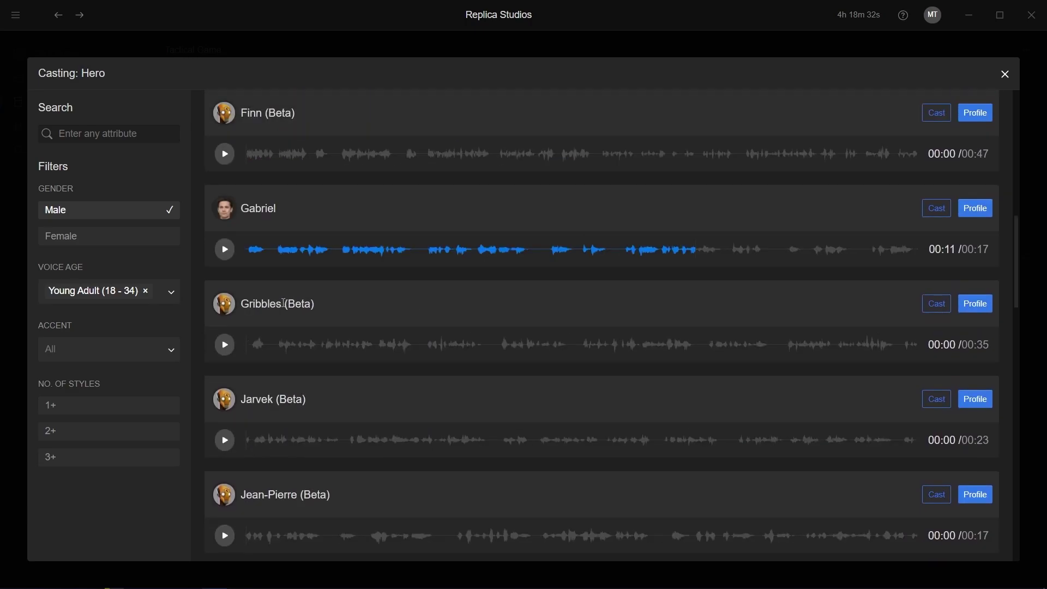
{"action": "scroll", "coordinate": [543, 361], "scroll_direction": "up", "scroll_amount": 2}
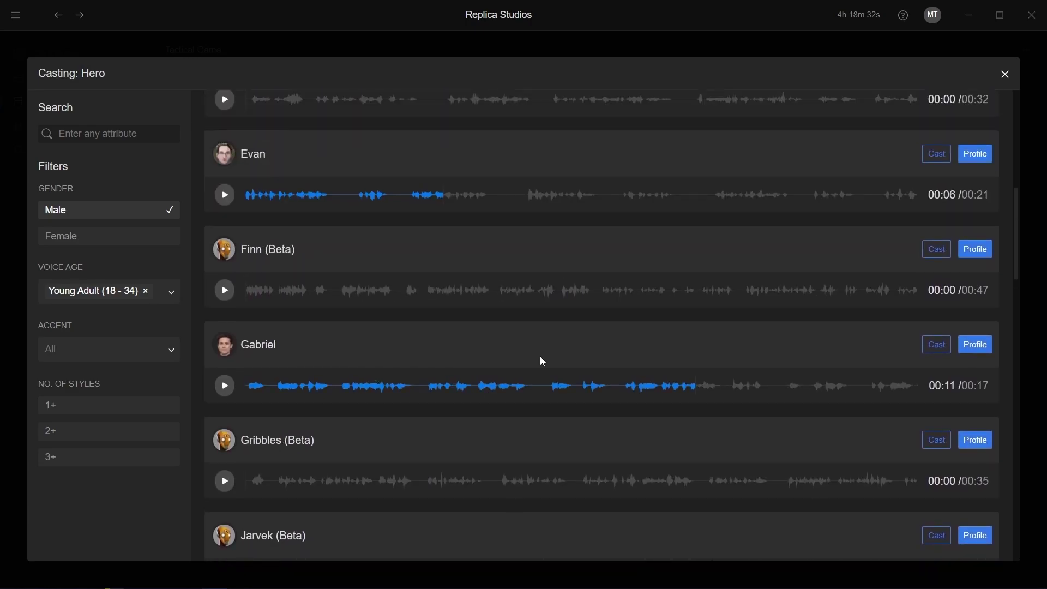
{"action": "left_click", "coordinate": [939, 347]}
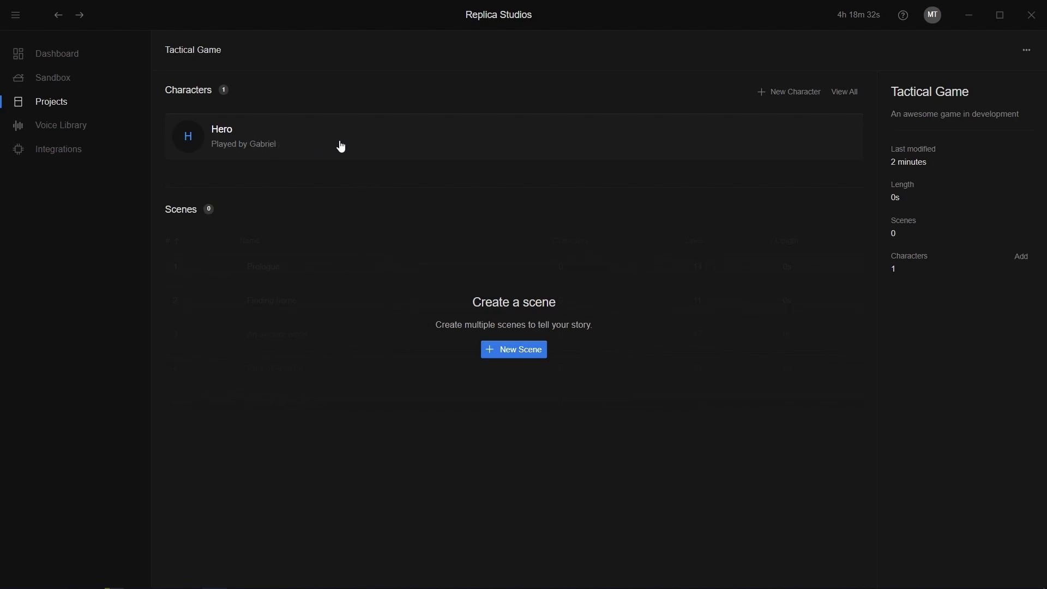
Step: Create a character named 'Traitor' with bio 'Always loses' and go to casting
{"action": "left_click", "coordinate": [790, 98]}
{"action": "type", "text": "Traitor"}
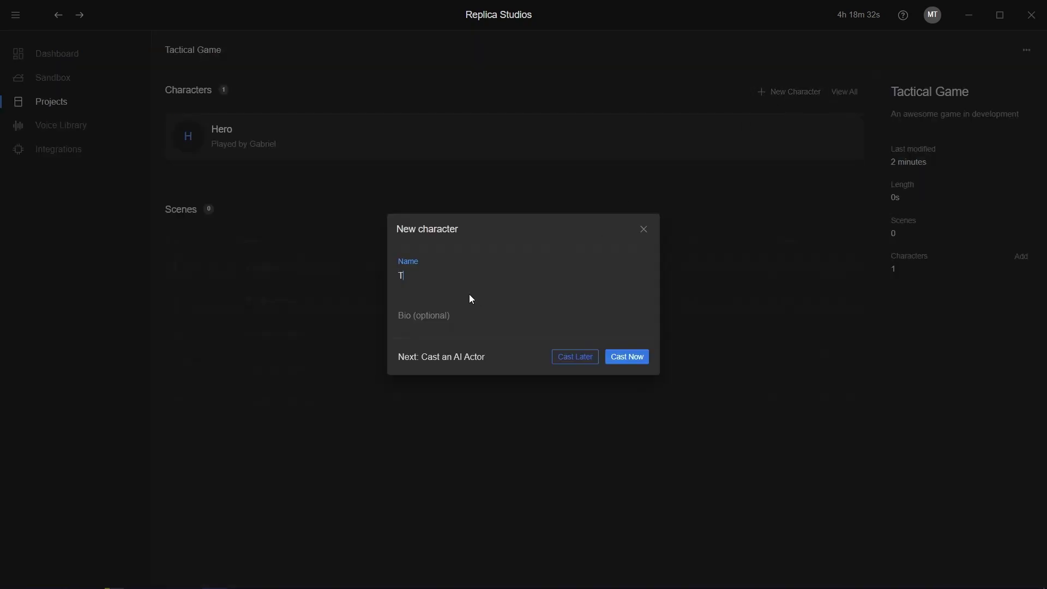
{"action": "left_click", "coordinate": [477, 319]}
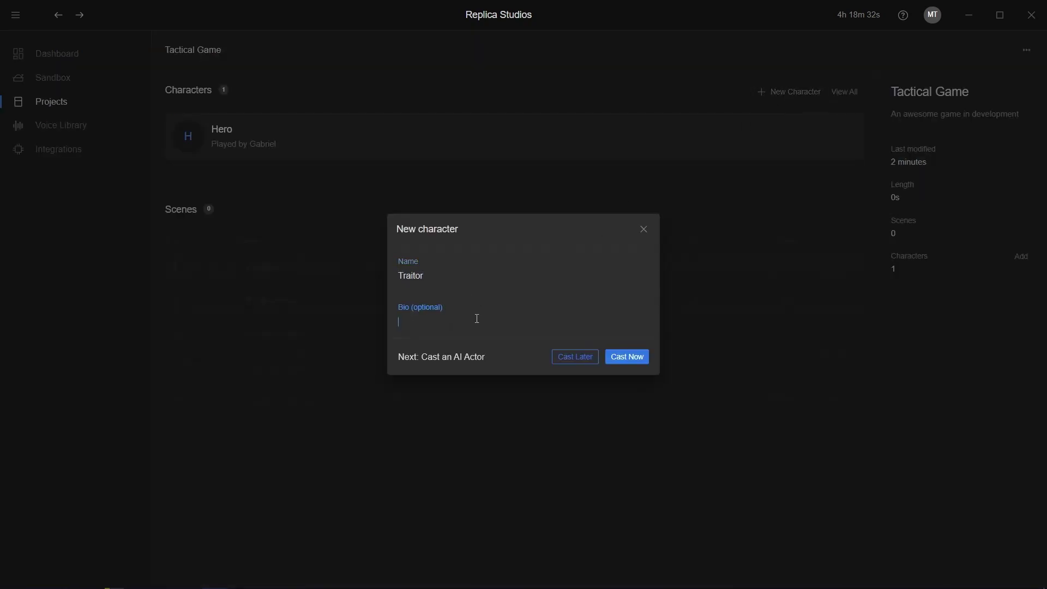
{"action": "type", "text": "Always loses"}
{"action": "left_click", "coordinate": [633, 363]}
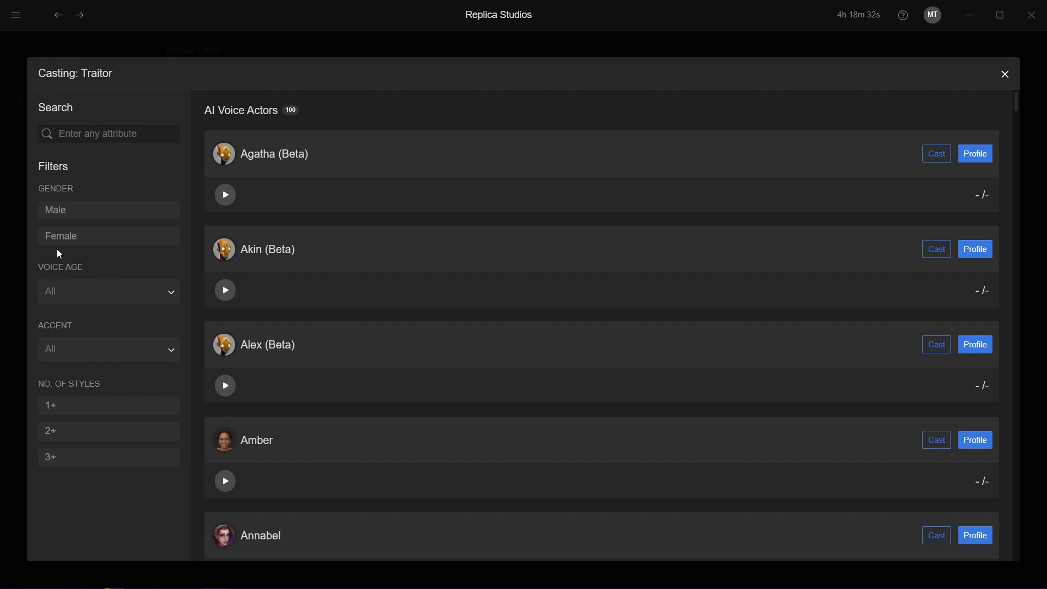
Step: Filter to female voices and cast Annabel as the Traitor
{"action": "left_click", "coordinate": [78, 242]}
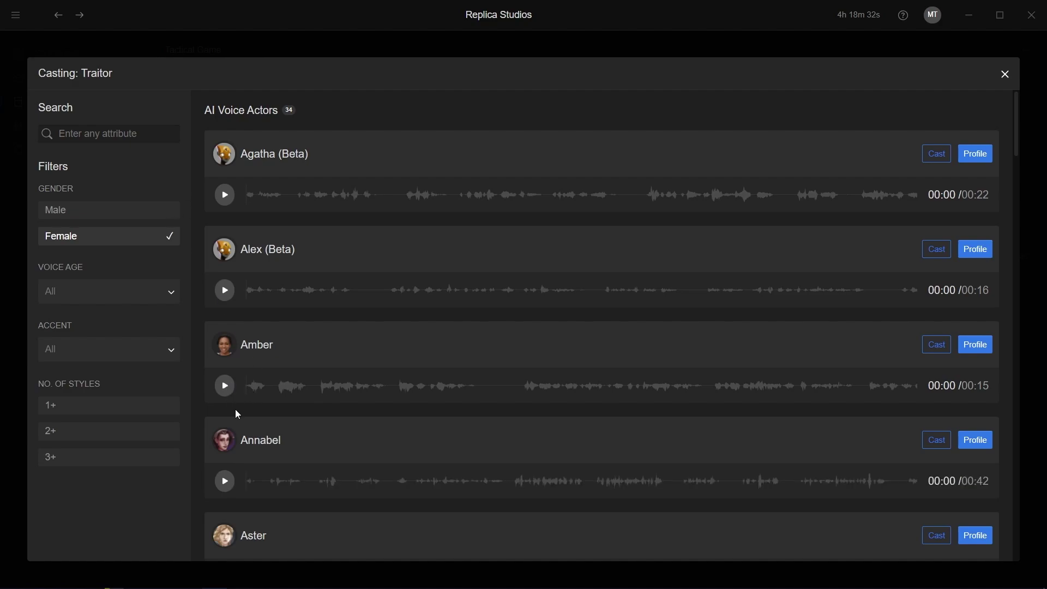
{"action": "scroll", "coordinate": [237, 411], "scroll_direction": "down", "scroll_amount": 1}
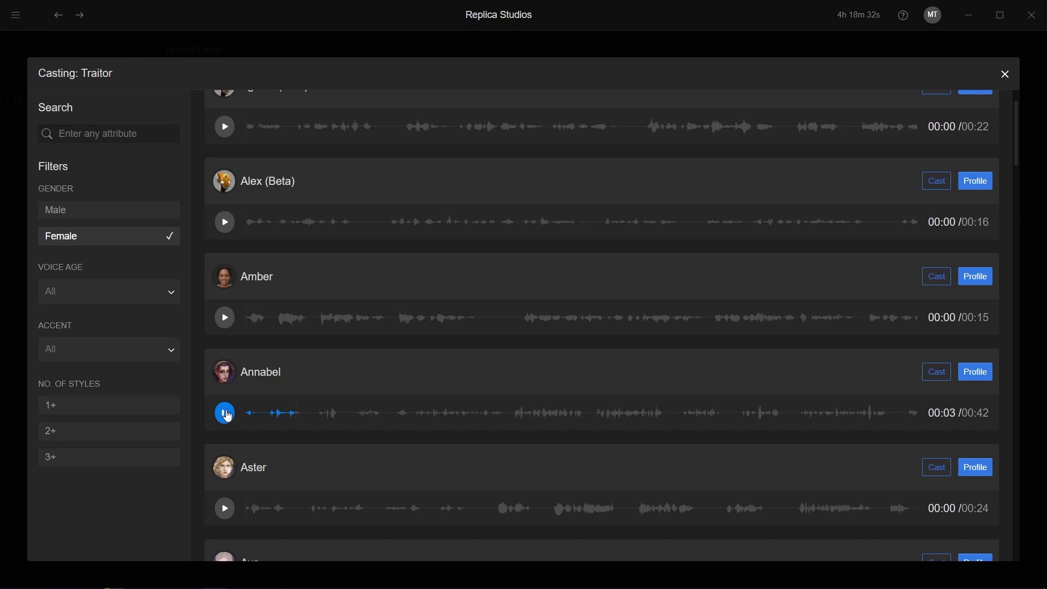
{"action": "left_click", "coordinate": [936, 374]}
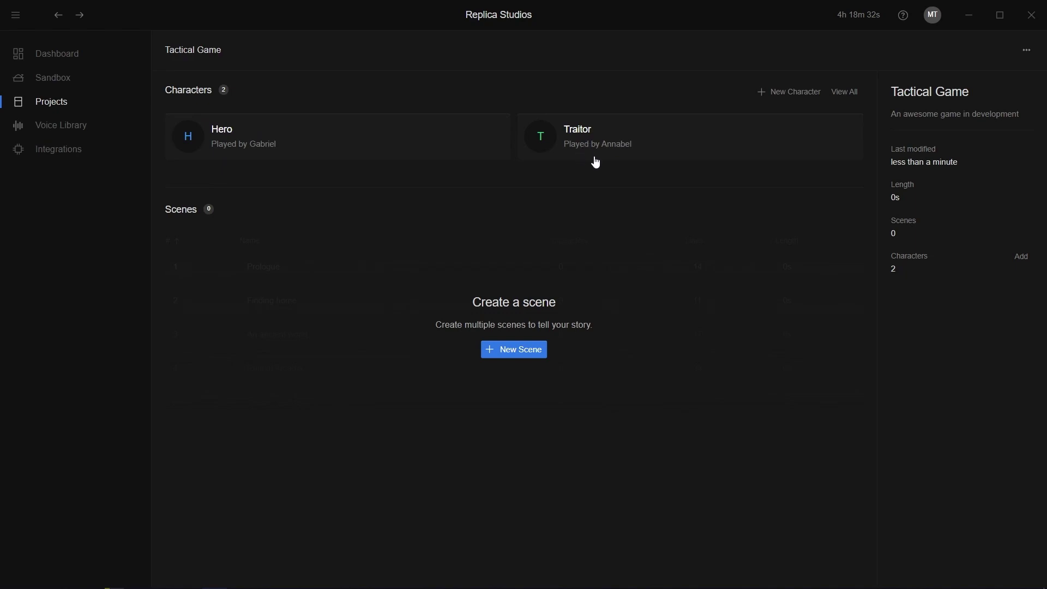
Step: Create a scene named 'Level 1 scene' and open it
{"action": "left_click", "coordinate": [528, 351]}
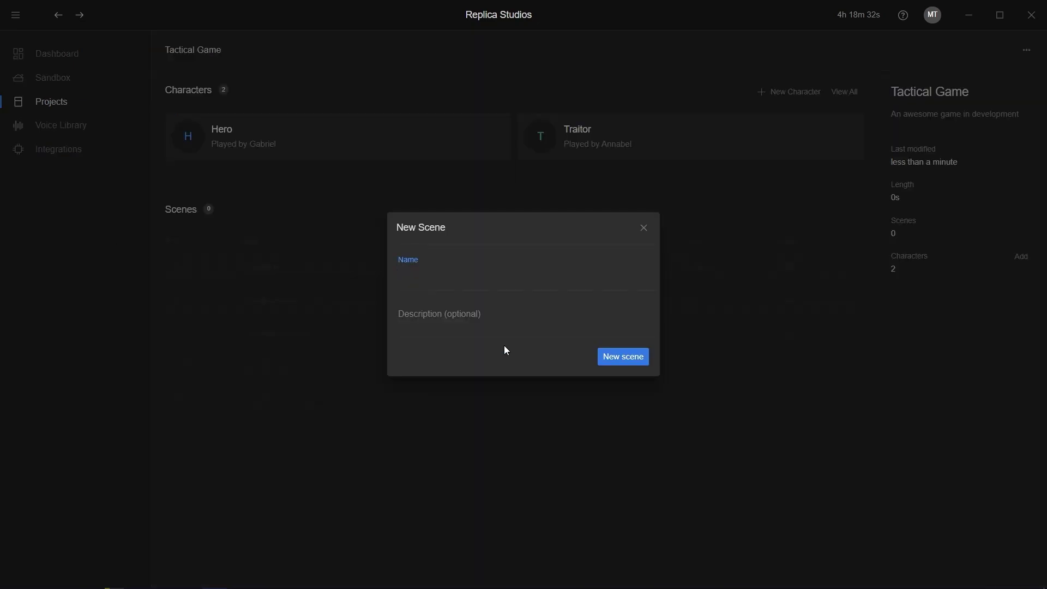
{"action": "type", "text": "Level 1 scene"}
{"action": "left_click", "coordinate": [612, 361]}
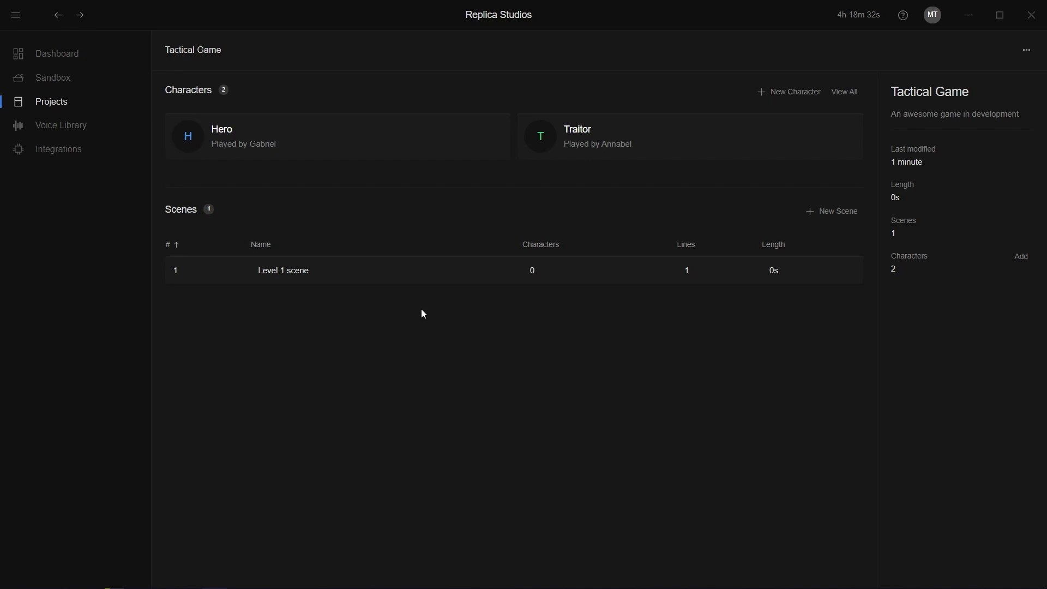
{"action": "left_click", "coordinate": [289, 281]}
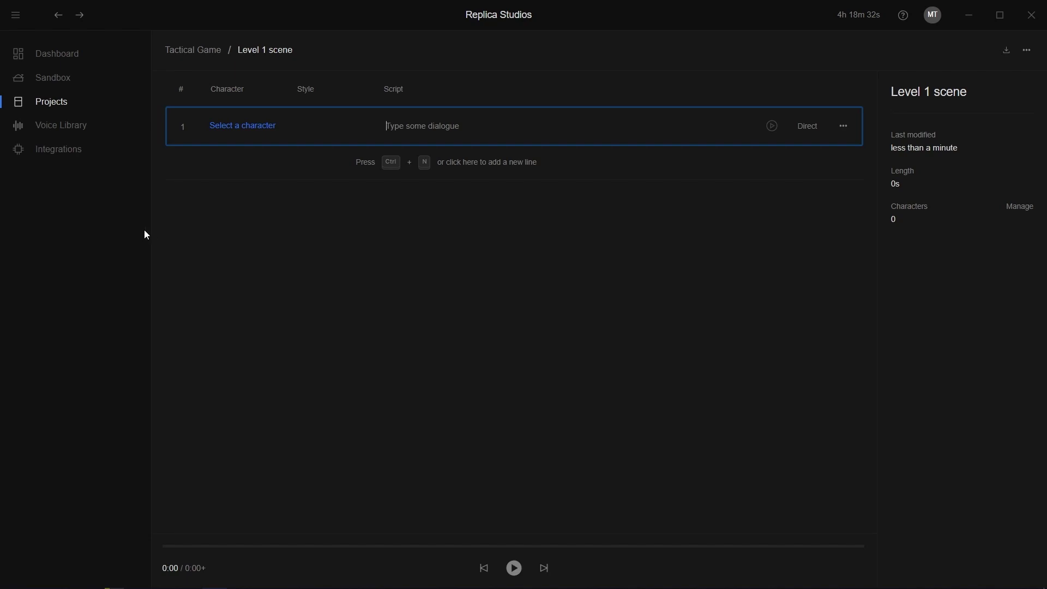
Step: Assign Hero to 'Look! There are some obstacles there', generate it, keeping the Default style
{"action": "left_click", "coordinate": [258, 129]}
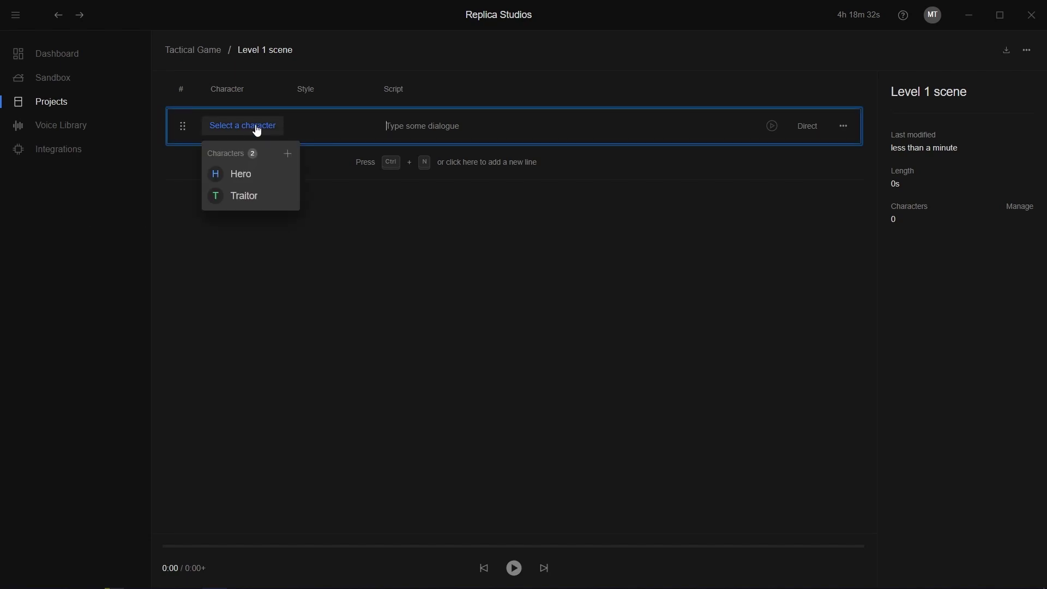
{"action": "left_click", "coordinate": [260, 175]}
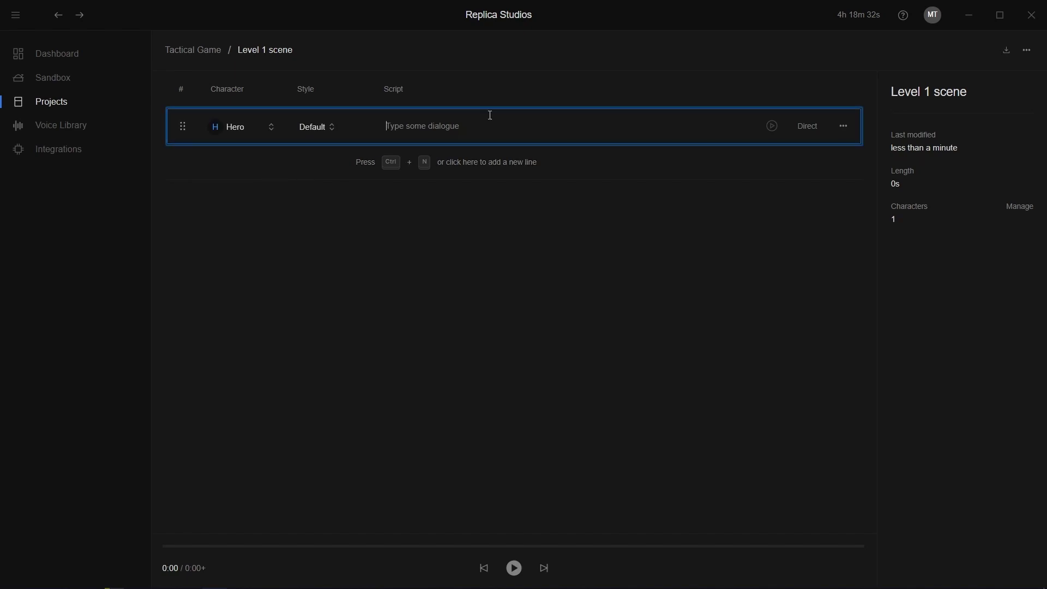
{"action": "type", "text": "Look! There are some obstacles there"}
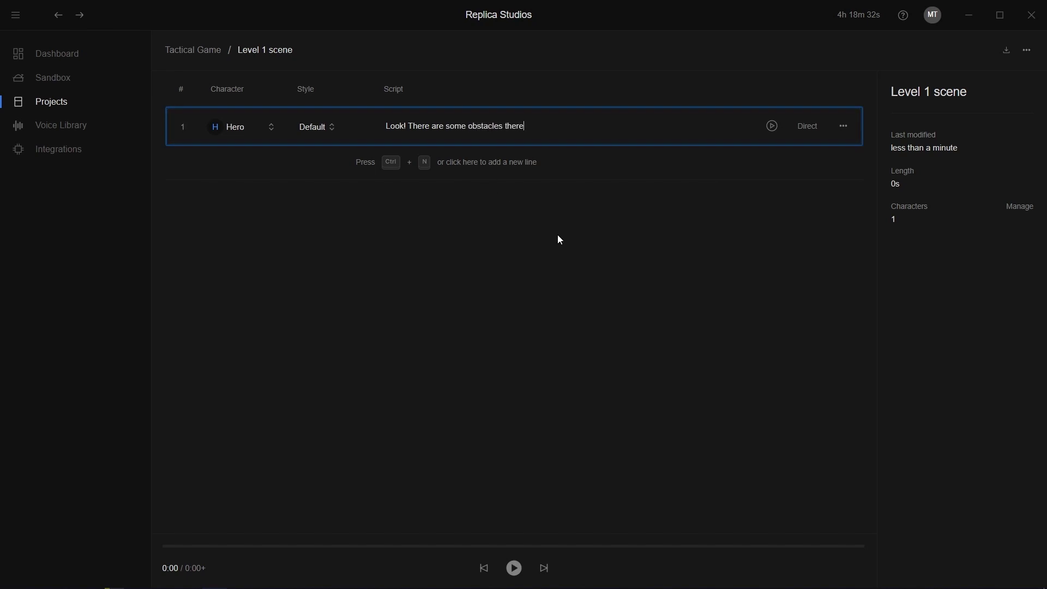
{"action": "left_click", "coordinate": [772, 129]}
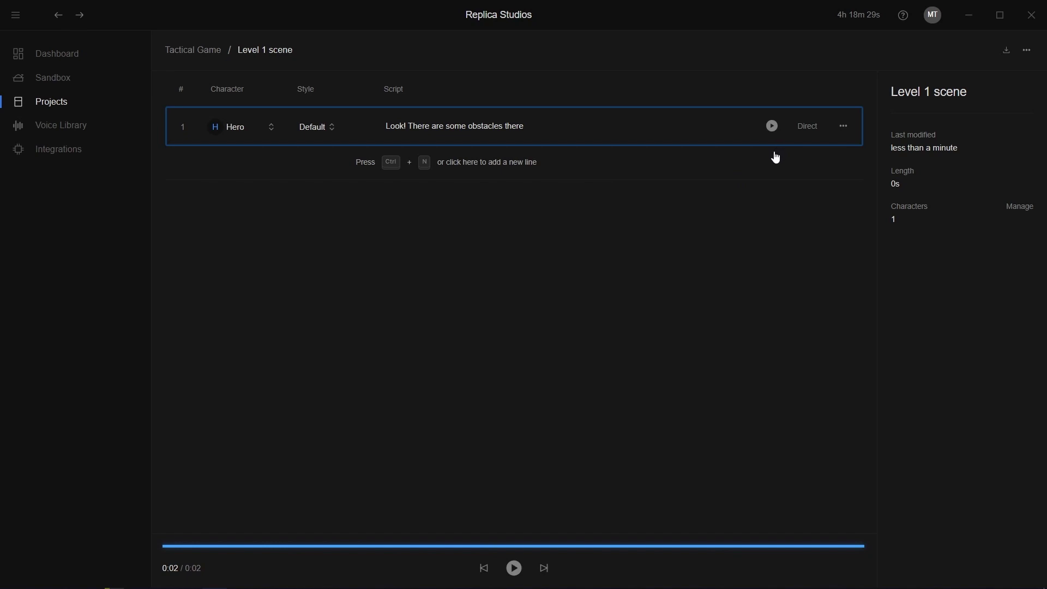
{"action": "left_click", "coordinate": [329, 127]}
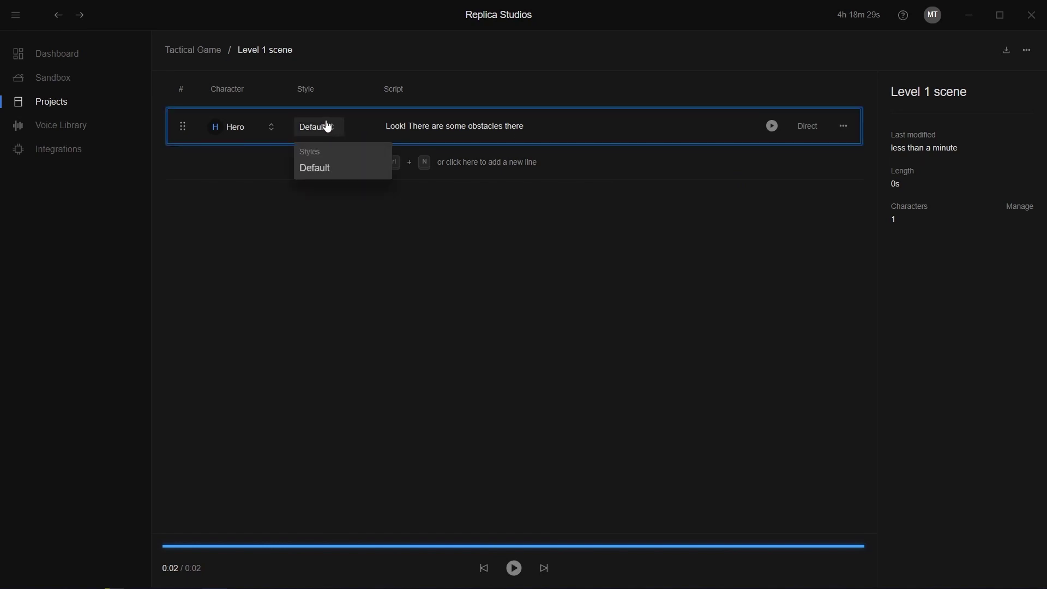
{"action": "left_click", "coordinate": [329, 127]}
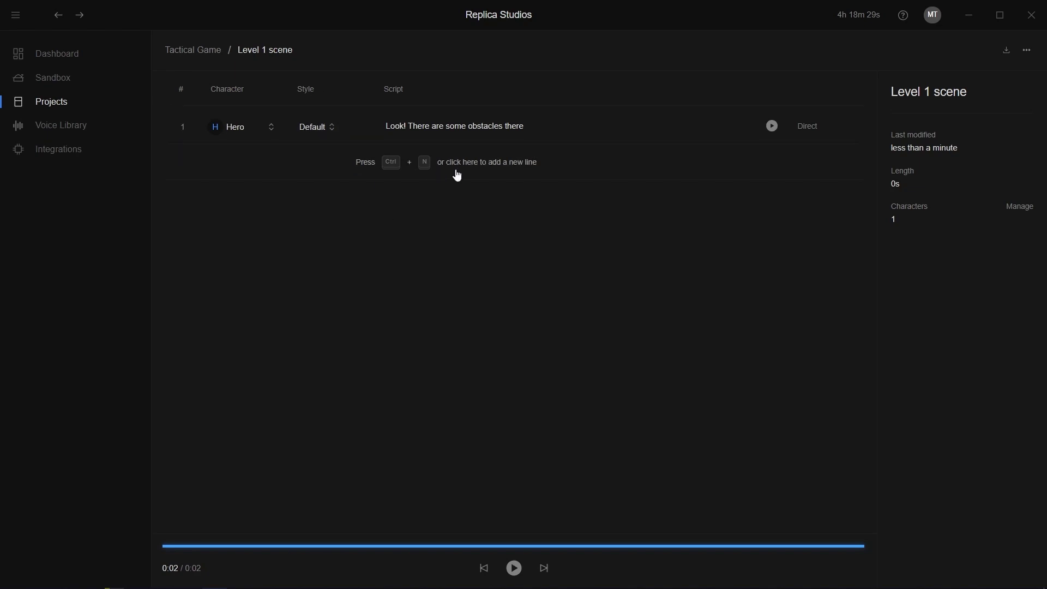
Step: Add a Traitor line 'Let's go! We need to find out what is behind this door!' and generate it
{"action": "left_click", "coordinate": [527, 171]}
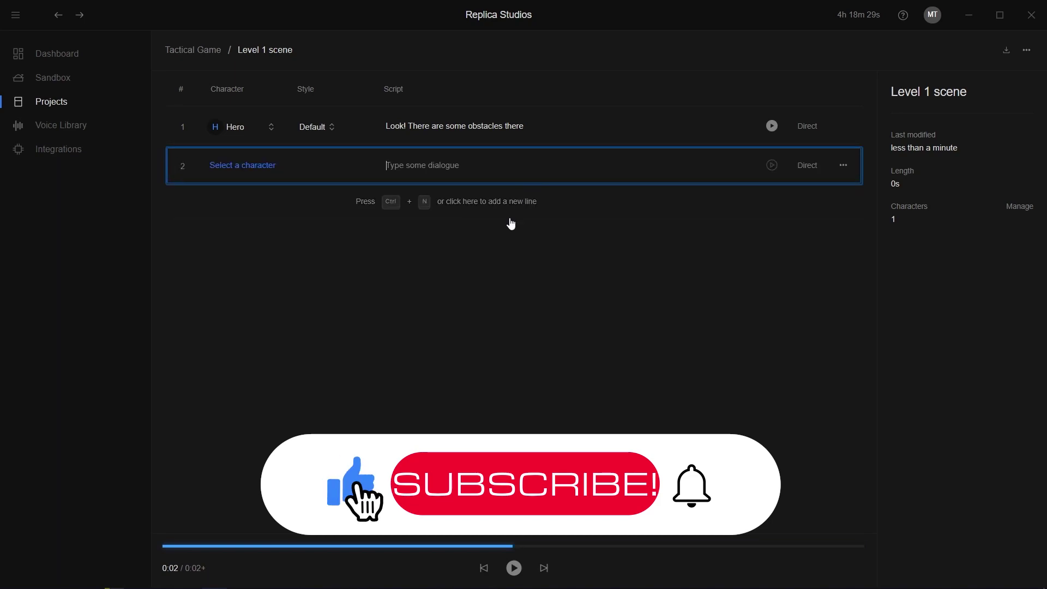
{"action": "left_click", "coordinate": [261, 167]}
{"action": "left_click", "coordinate": [246, 235]}
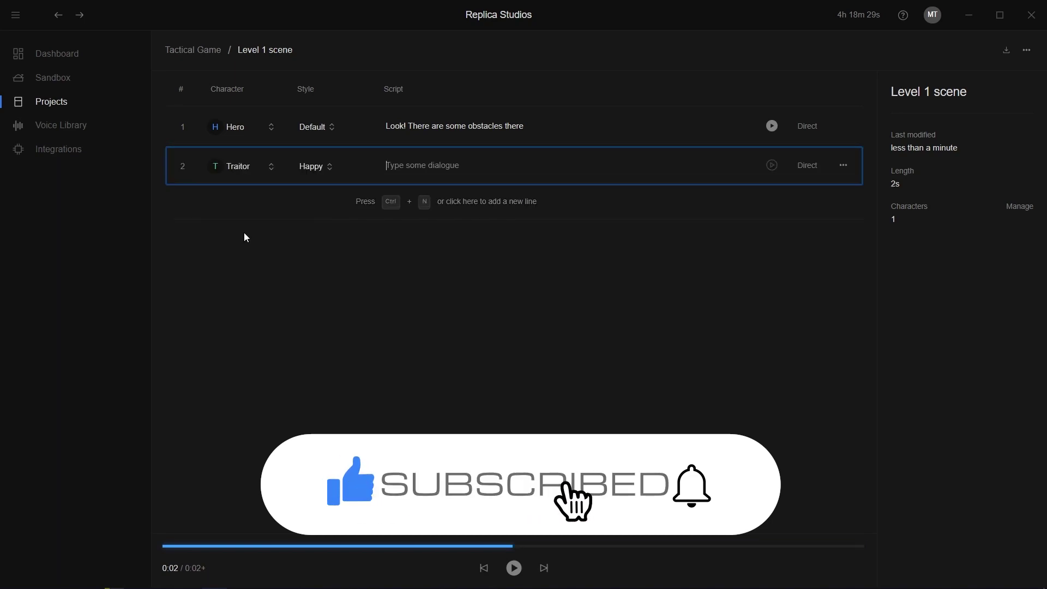
{"action": "left_click", "coordinate": [320, 168]}
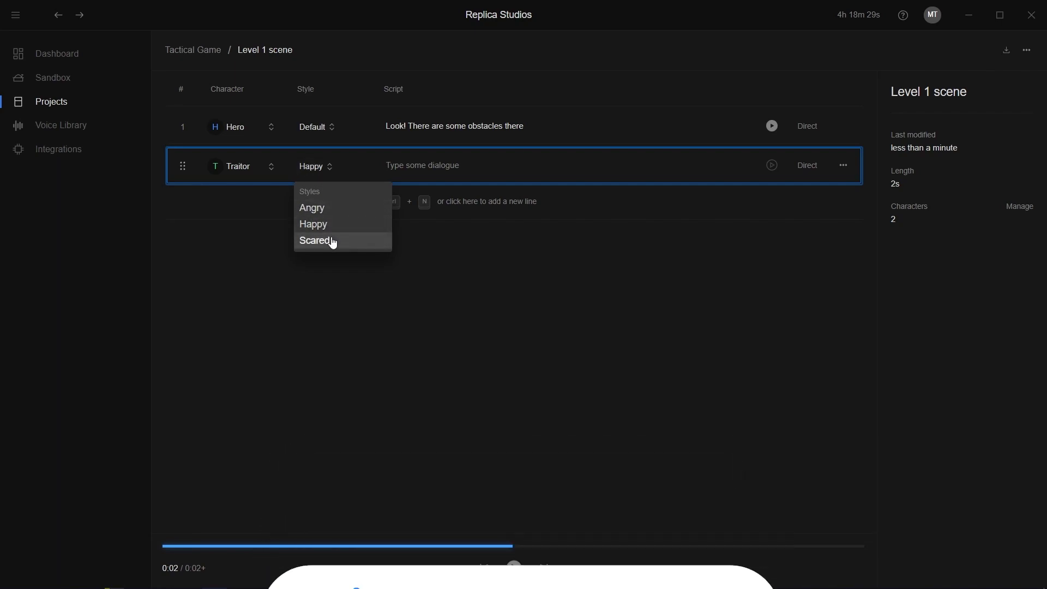
{"action": "left_click", "coordinate": [441, 167]}
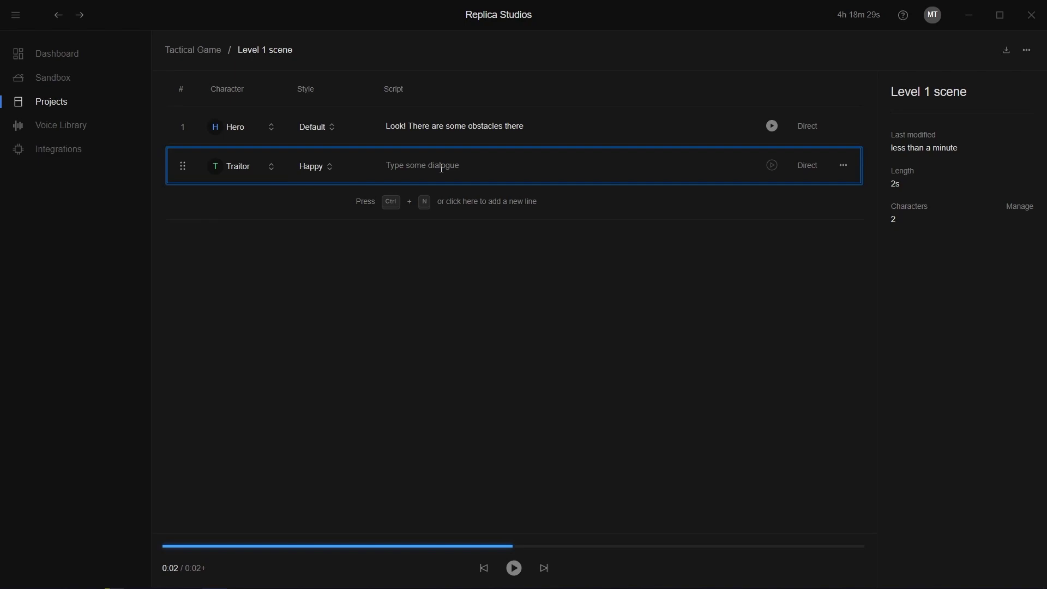
{"action": "type", "text": "Let's go! We need to find out what is"}
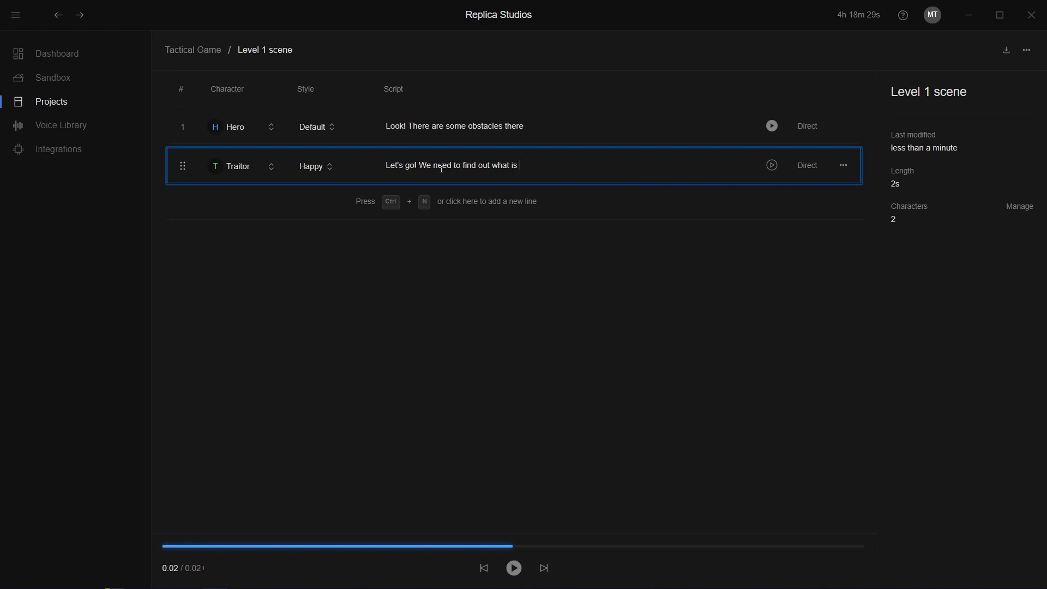
{"action": "type", "text": " behind this door!"}
{"action": "left_click", "coordinate": [774, 166]}
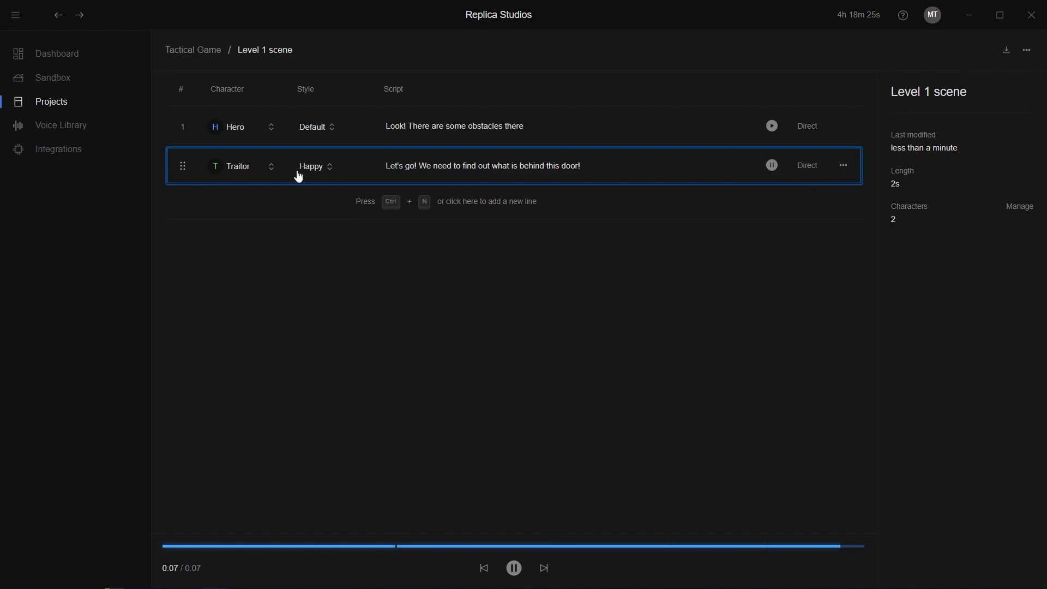
Step: Switch the Traitor line's style from Happy to Angry and regenerate its audio
{"action": "left_click", "coordinate": [322, 174]}
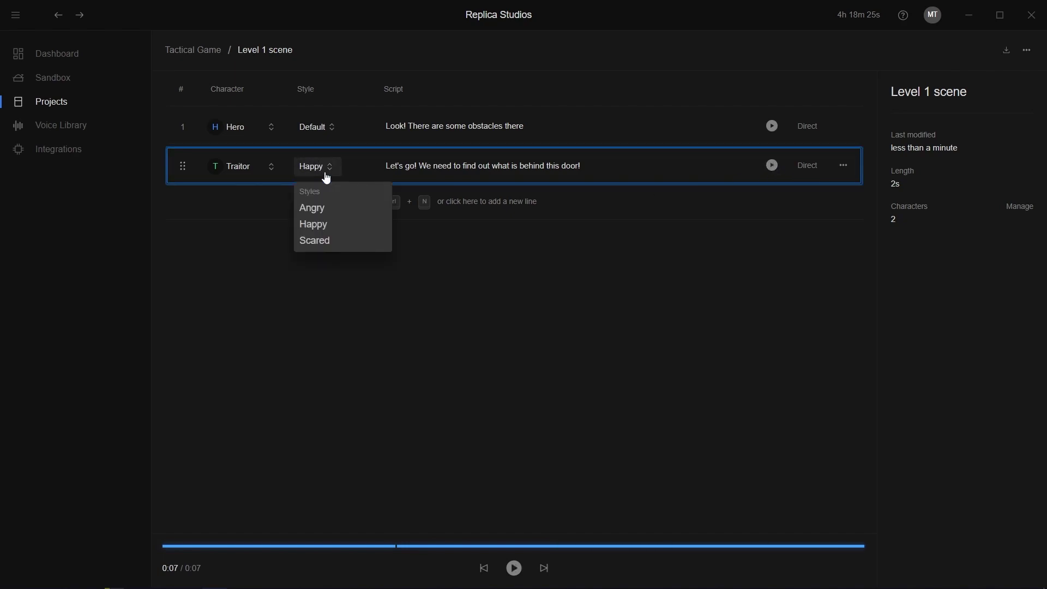
{"action": "left_click", "coordinate": [334, 211]}
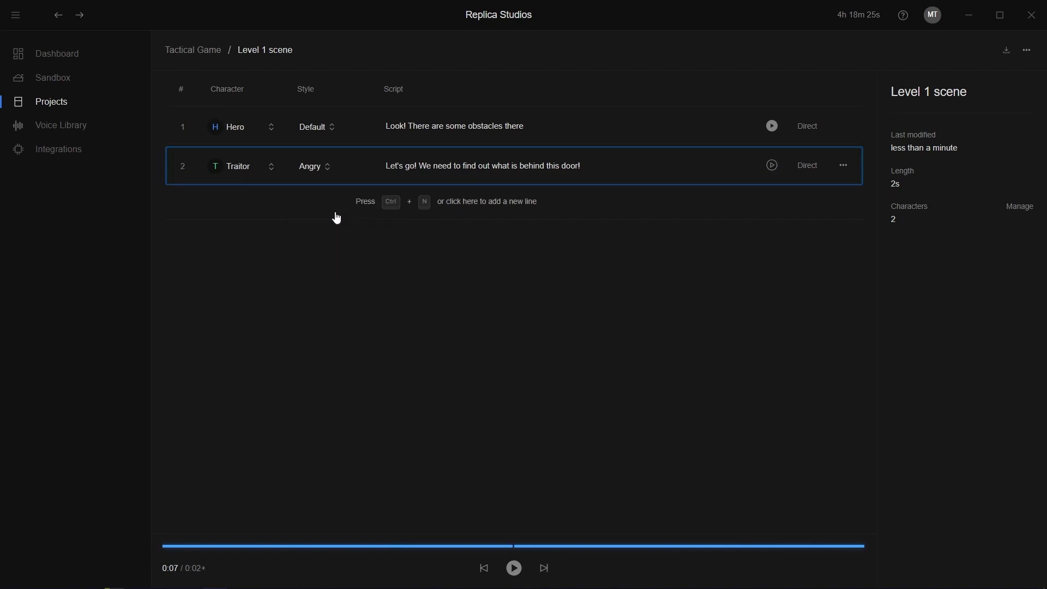
{"action": "left_click", "coordinate": [775, 168]}
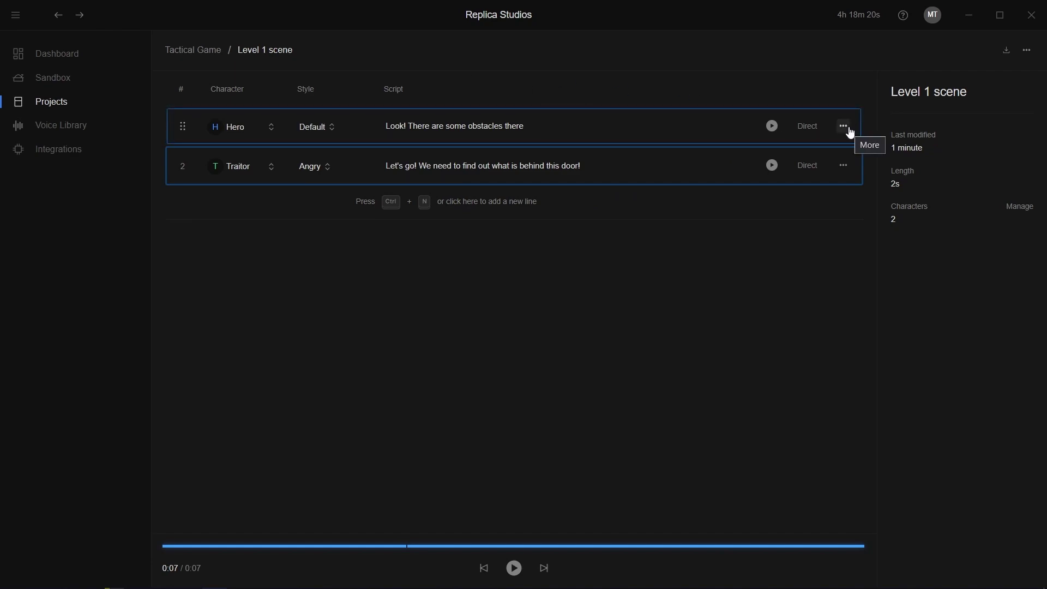
Step: Download the Traitor's Angry line as a WAV file to the Desktop, named replica_audio_traitor_level_01
{"action": "left_click", "coordinate": [847, 166]}
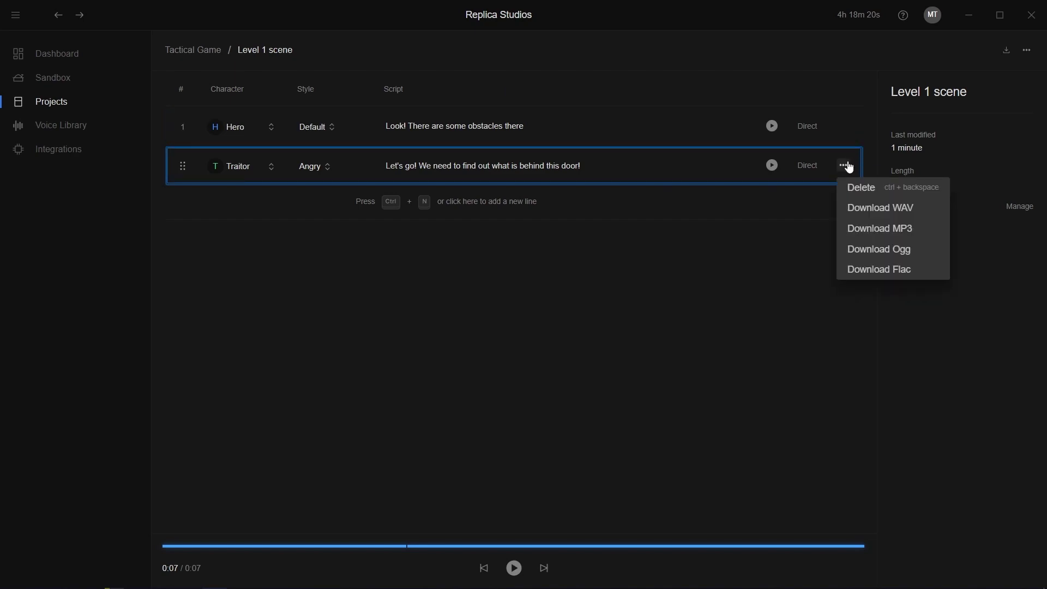
{"action": "left_click", "coordinate": [880, 210]}
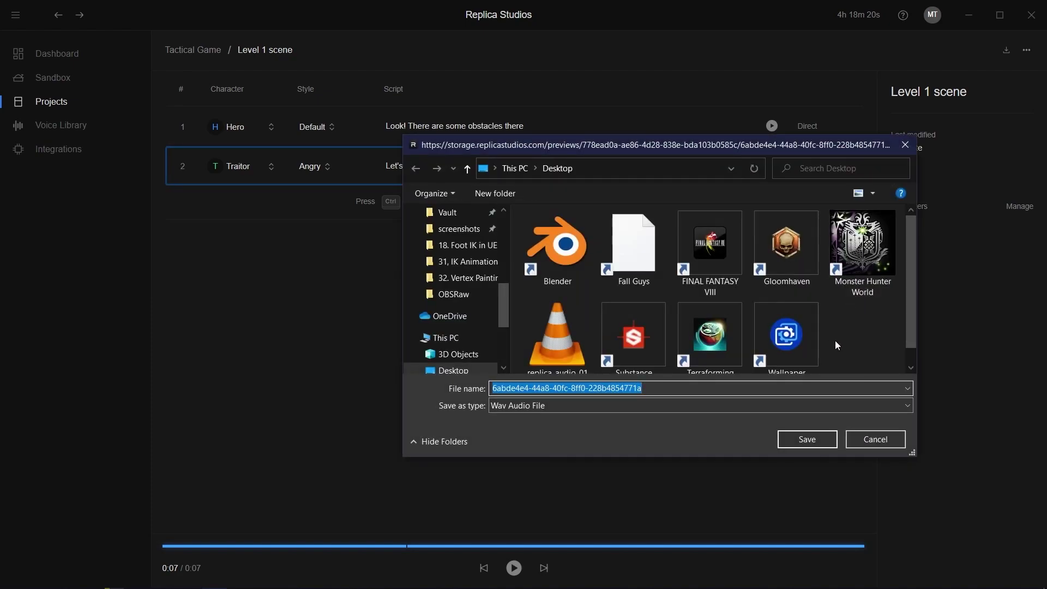
{"action": "type", "text": "replica_audio_"}
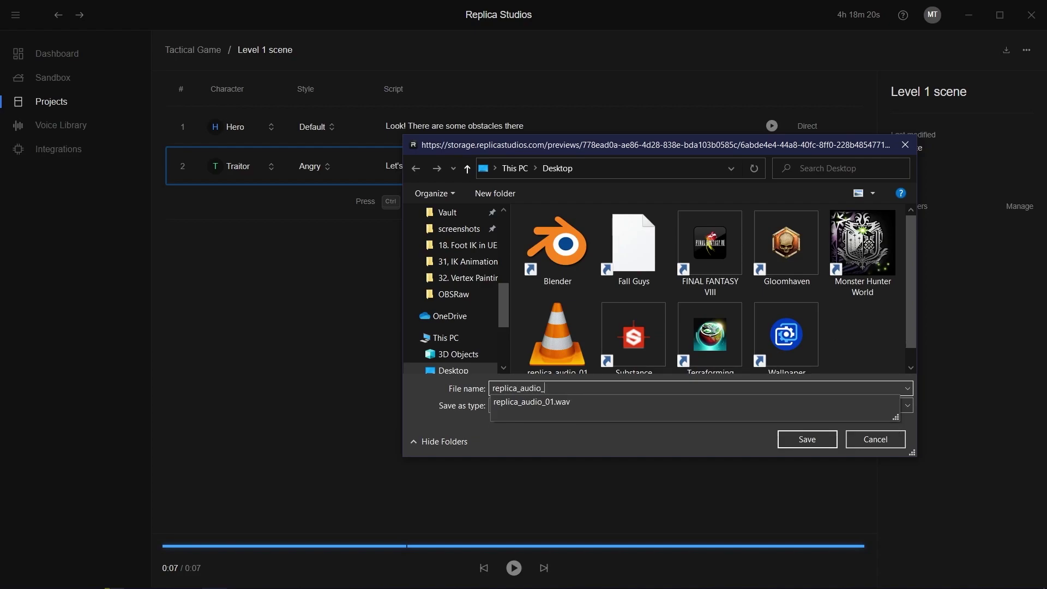
{"action": "type", "text": "traitor_angry2"}
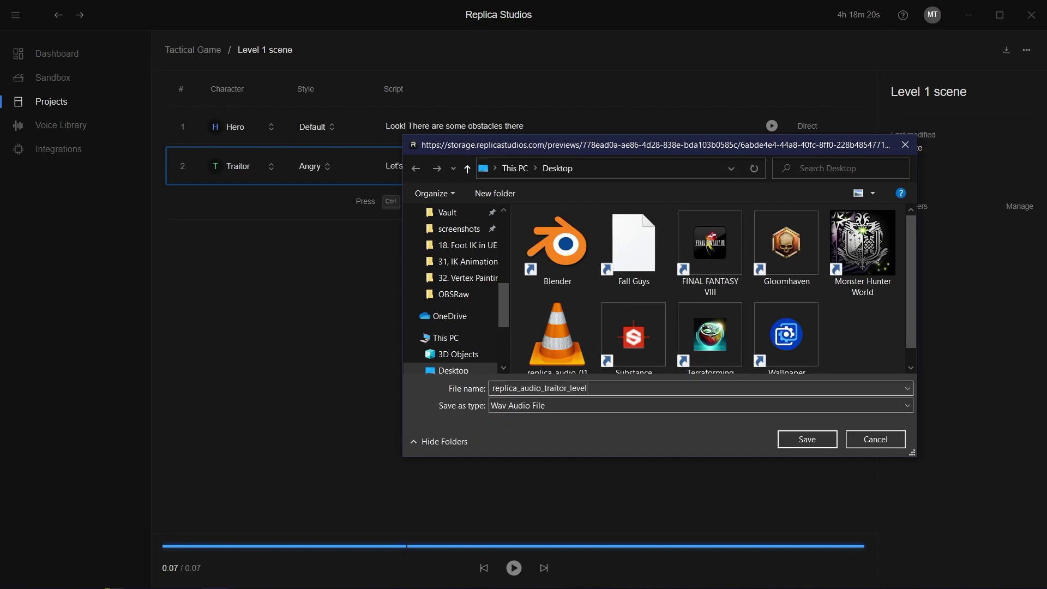
{"action": "key", "text": "Return"}
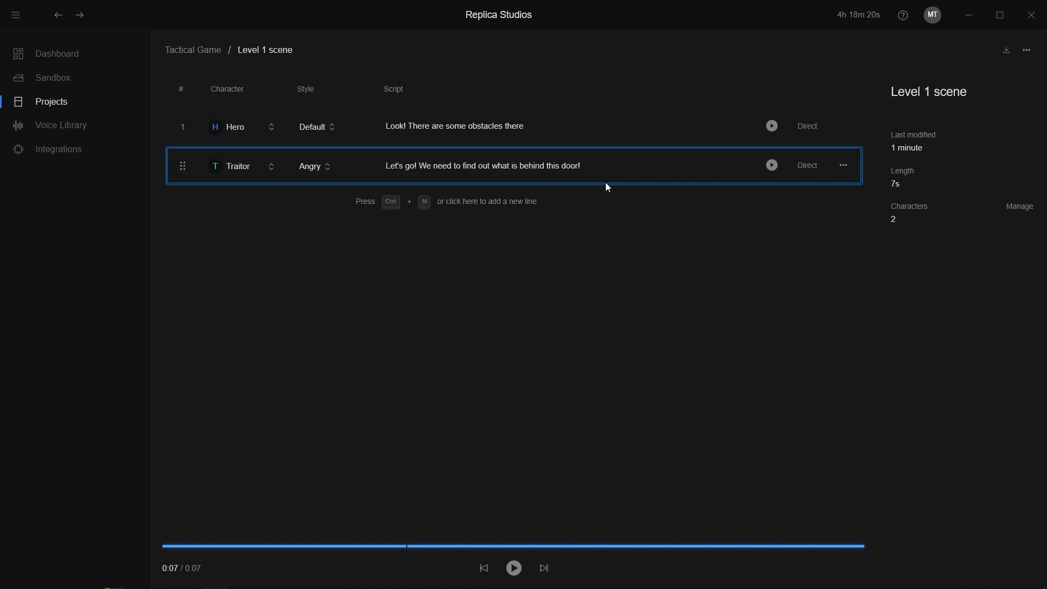
{"action": "key", "text": "alt+Tab"}
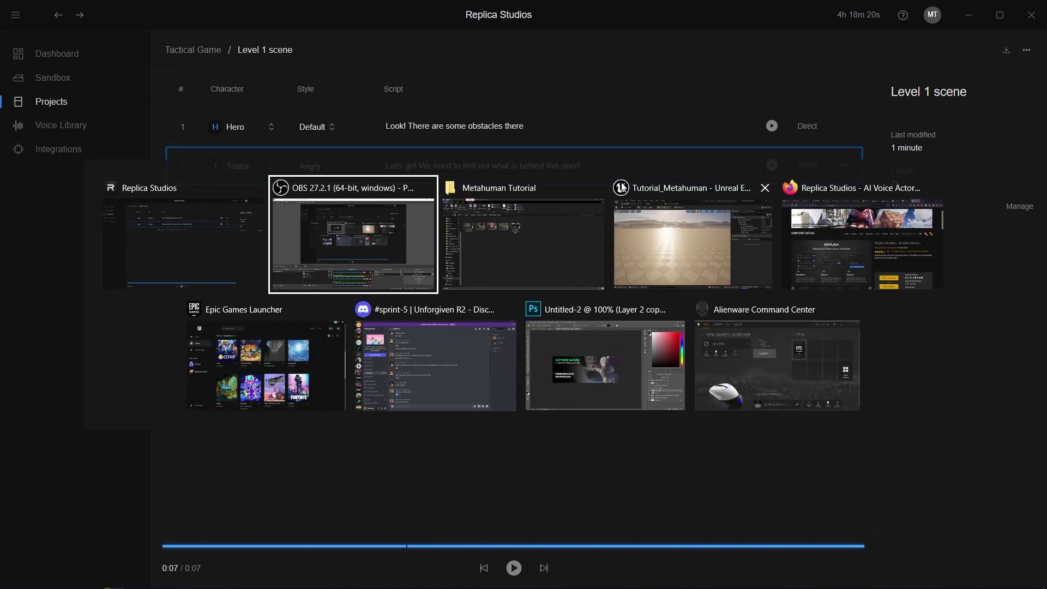
Step: Import replica_audio_traitor_level_01 from the Desktop into Unreal's Content folder as a Sound Wave
{"action": "left_click", "coordinate": [615, 228]}
{"action": "left_click_drag", "start_coordinate": [534, 292], "coordinate": [533, 292]}
{"action": "key", "text": "ctrl+space"}
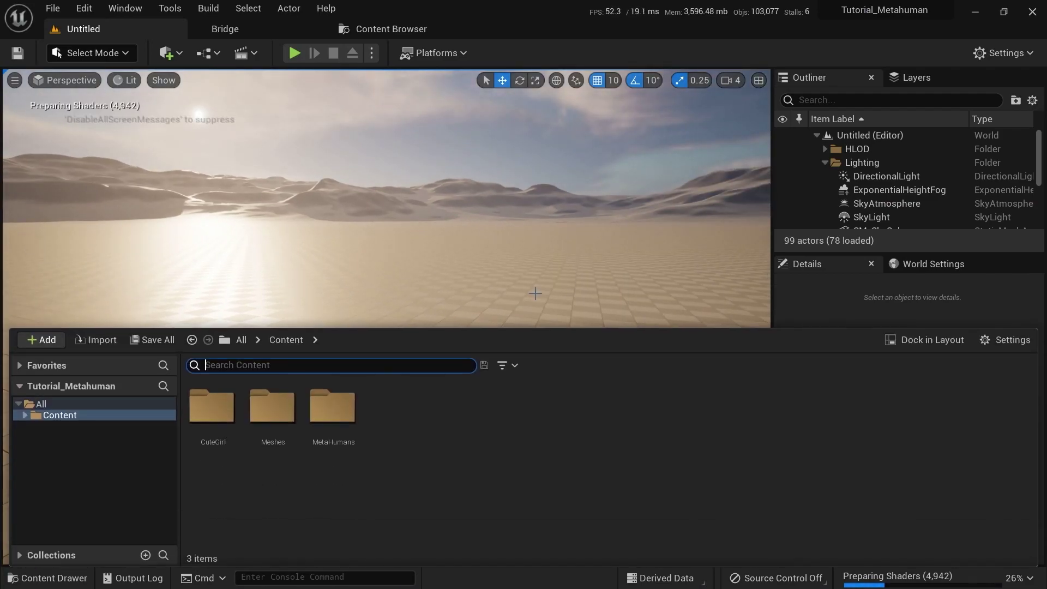
{"action": "left_click", "coordinate": [90, 343]}
{"action": "scroll", "coordinate": [48, 202], "scroll_direction": "up", "scroll_amount": 4}
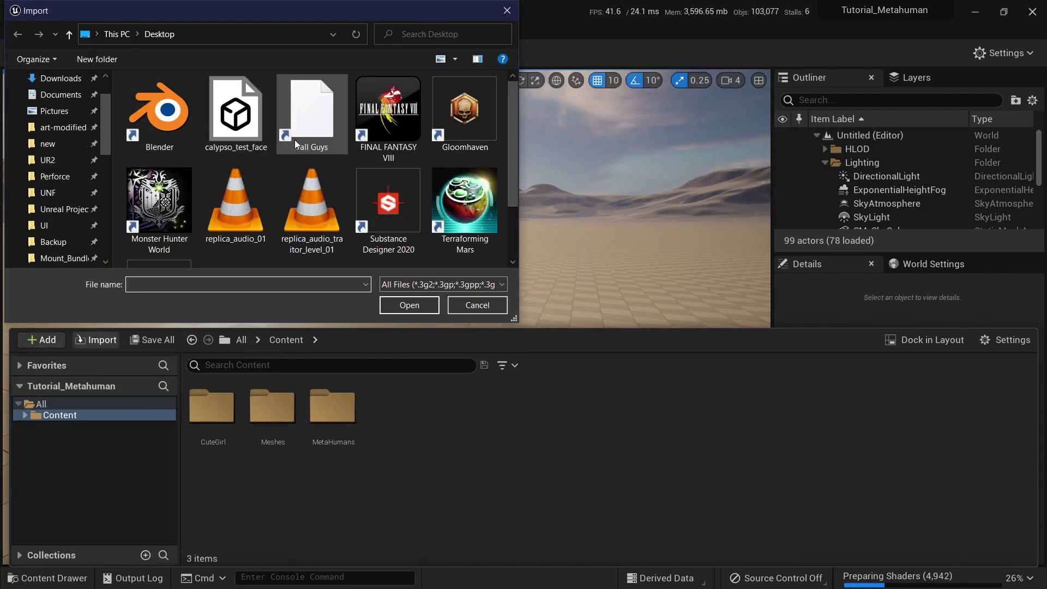
{"action": "scroll", "coordinate": [61, 111], "scroll_direction": "up", "scroll_amount": 2}
{"action": "scroll", "coordinate": [382, 142], "scroll_direction": "down", "scroll_amount": 1}
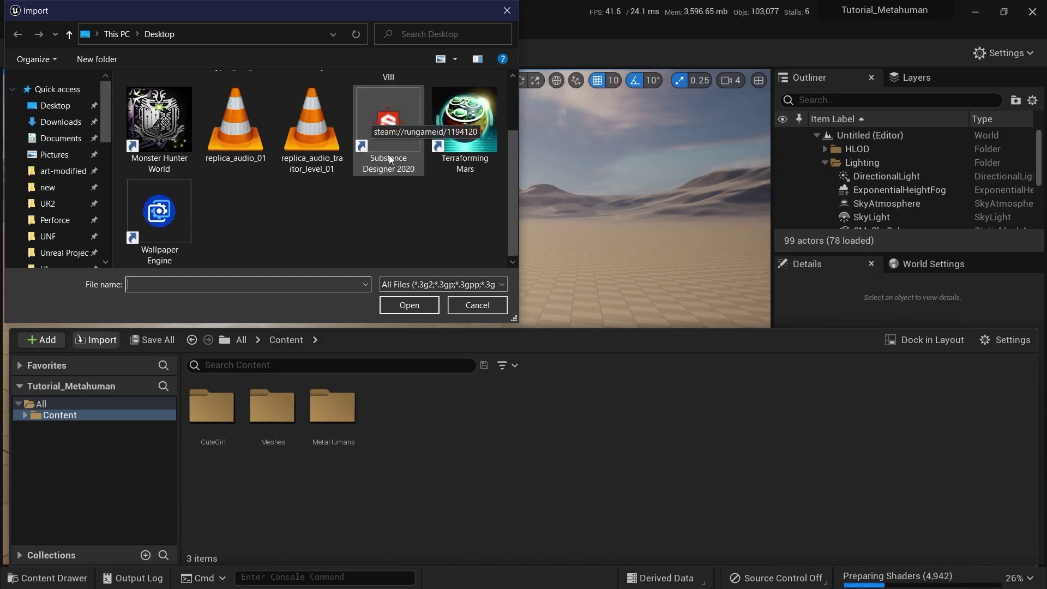
{"action": "scroll", "coordinate": [398, 158], "scroll_direction": "up", "scroll_amount": 1}
{"action": "scroll", "coordinate": [372, 178], "scroll_direction": "down", "scroll_amount": 1}
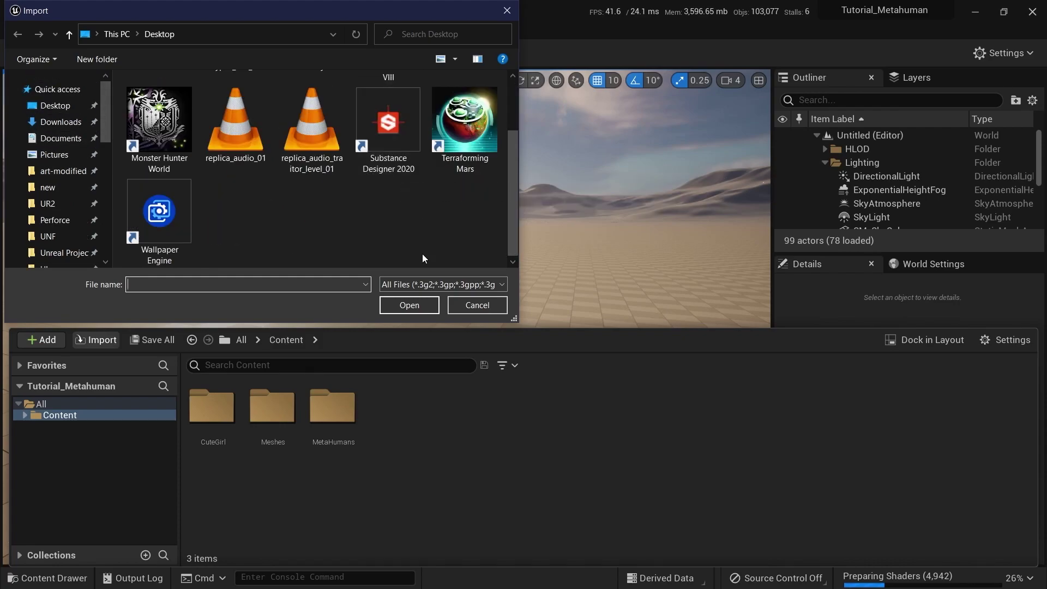
{"action": "scroll", "coordinate": [422, 254], "scroll_direction": "up", "scroll_amount": 1}
{"action": "double_click", "coordinate": [323, 207]}
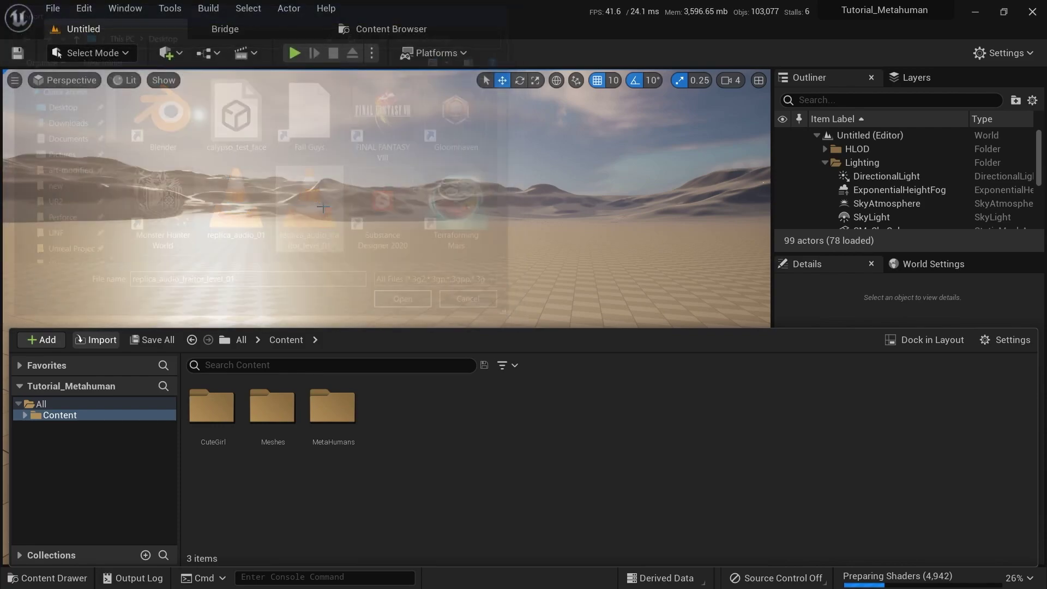
Step: Preview the imported replica_audio_traitor_level_01 Sound Wave from the content drawer
{"action": "key", "text": "ctrl+space"}
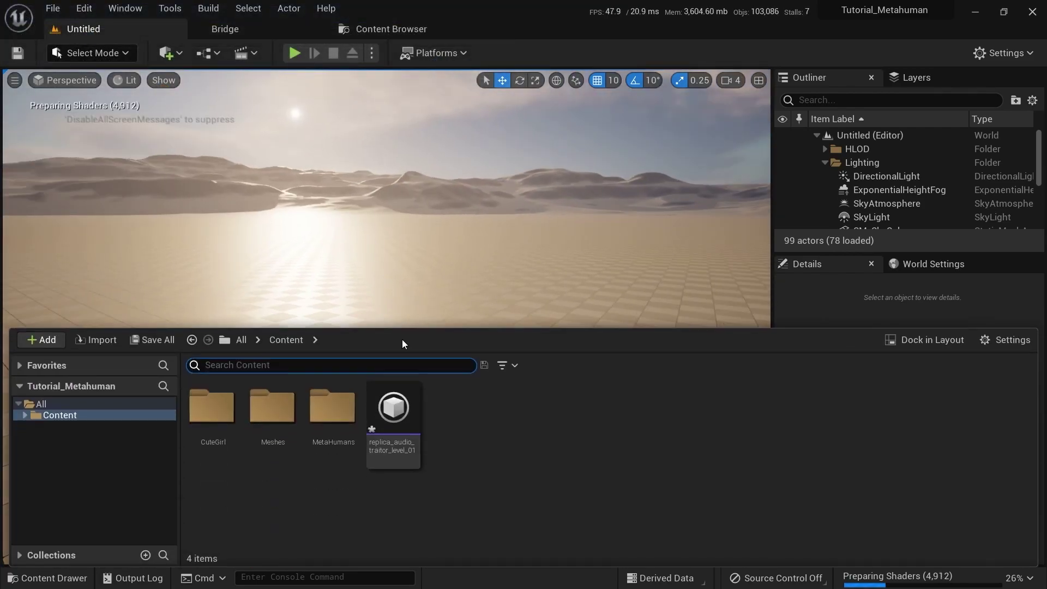
{"action": "left_click", "coordinate": [389, 410]}
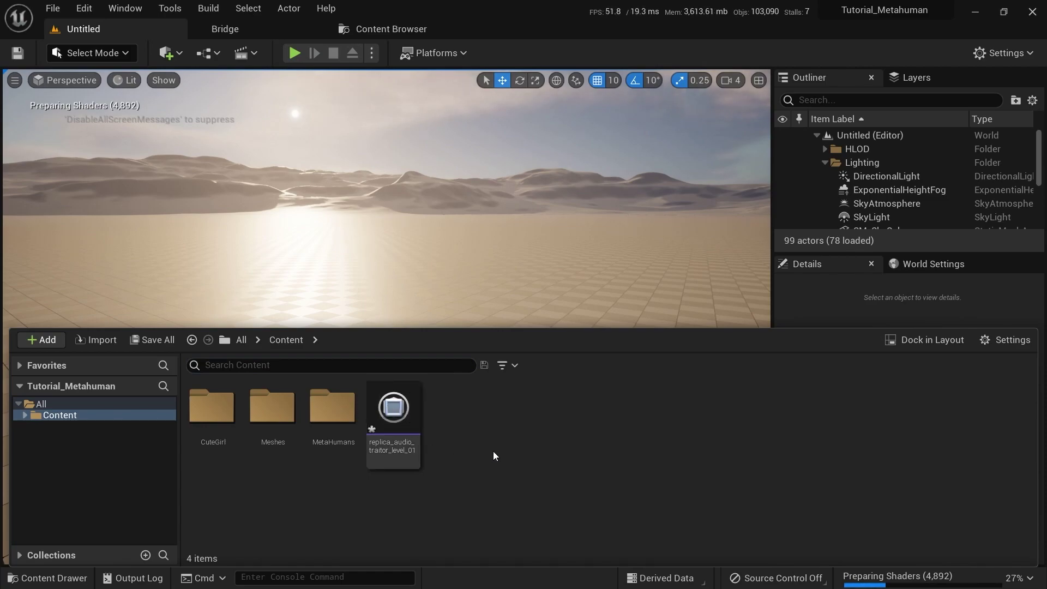
{"action": "left_click_drag", "start_coordinate": [445, 227], "coordinate": [439, 243]}
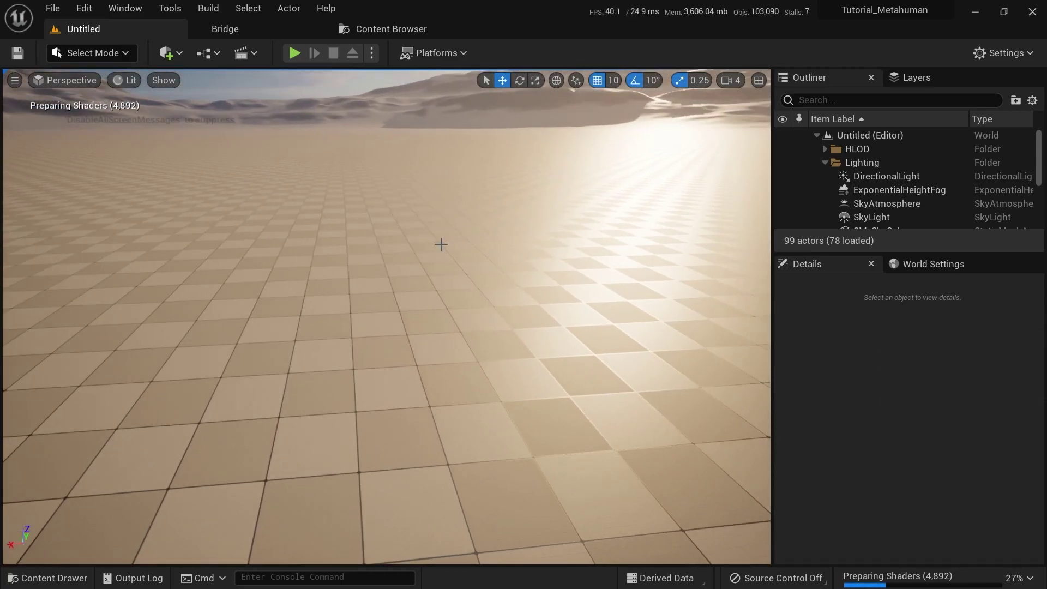
Step: Create a new Tactical Game character named test and bring up its voice casting list
{"action": "key", "text": "alt+Tab"}
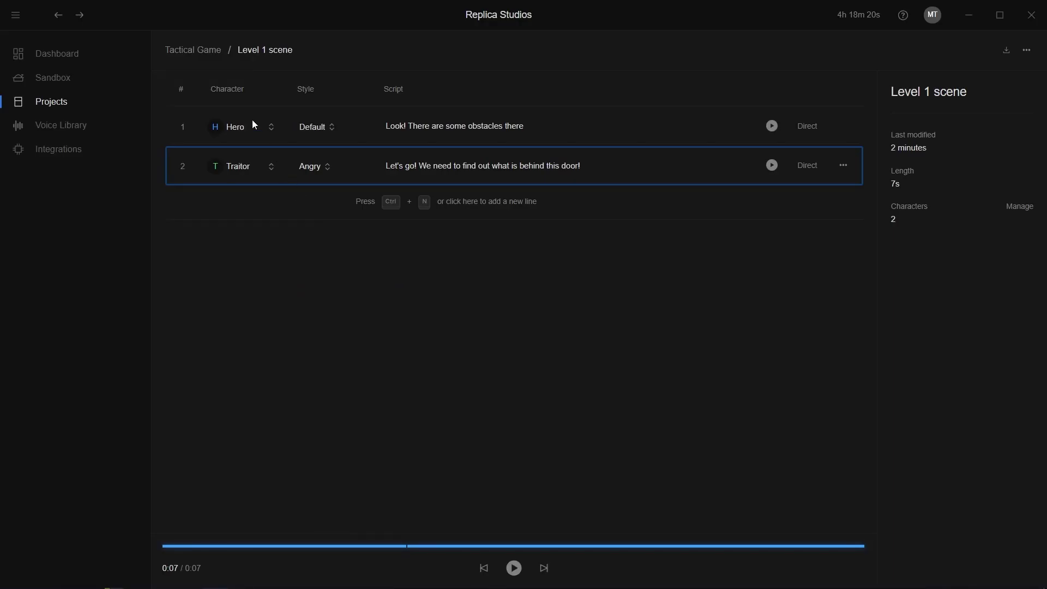
{"action": "left_click", "coordinate": [187, 53]}
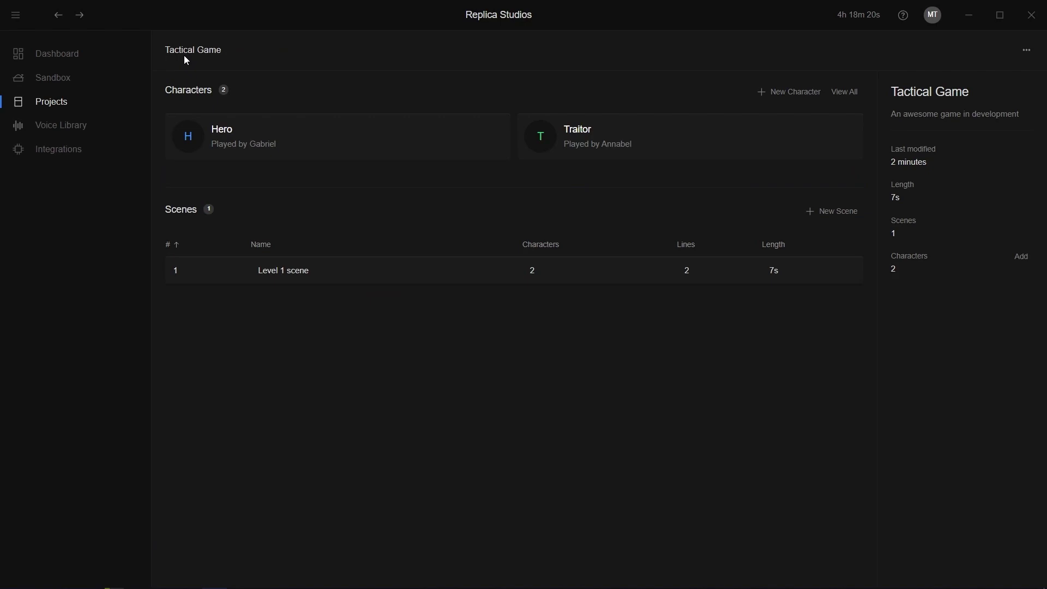
{"action": "left_click", "coordinate": [766, 93]}
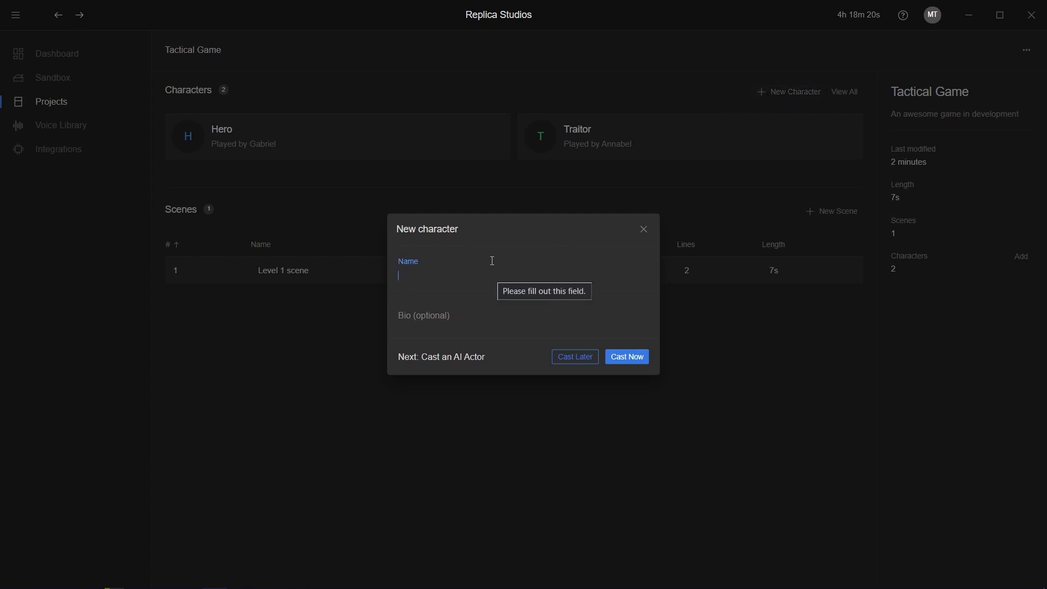
{"action": "type", "text": "test"}
{"action": "left_click", "coordinate": [625, 364]}
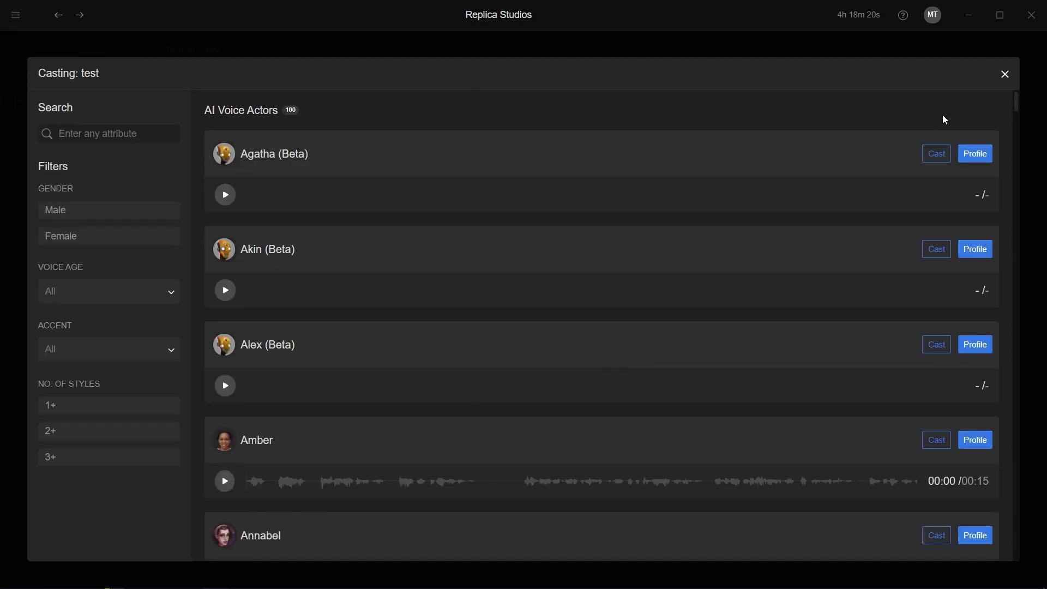
Step: Find Deckard in the casting list, play and pause his voice sample, then view his profile
{"action": "left_click_drag", "start_coordinate": [1016, 101], "coordinate": [1016, 136]}
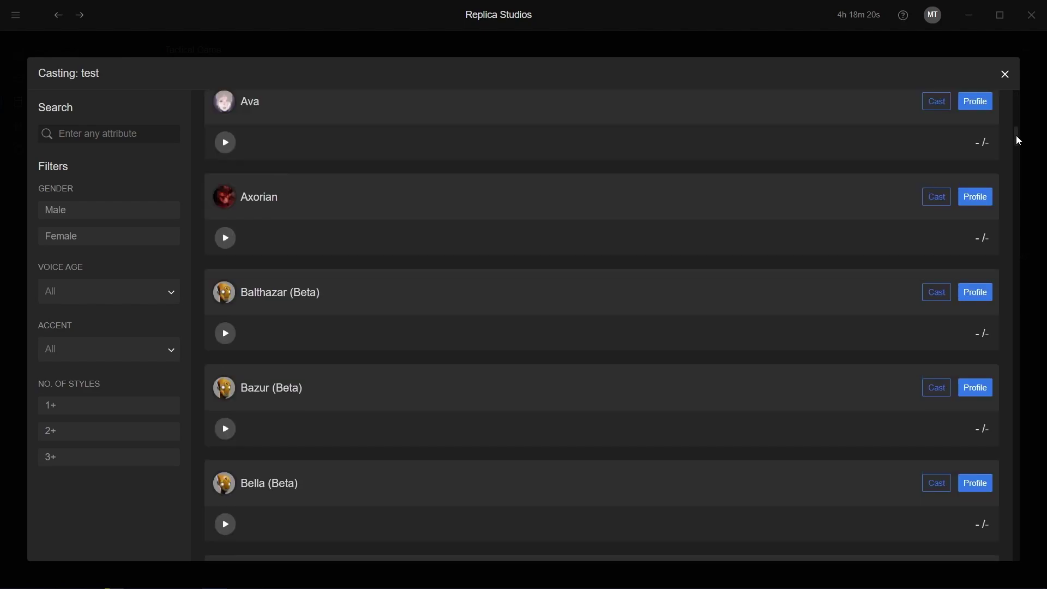
{"action": "scroll", "coordinate": [1009, 185], "scroll_direction": "down", "scroll_amount": 10}
{"action": "scroll", "coordinate": [577, 411], "scroll_direction": "down", "scroll_amount": 3}
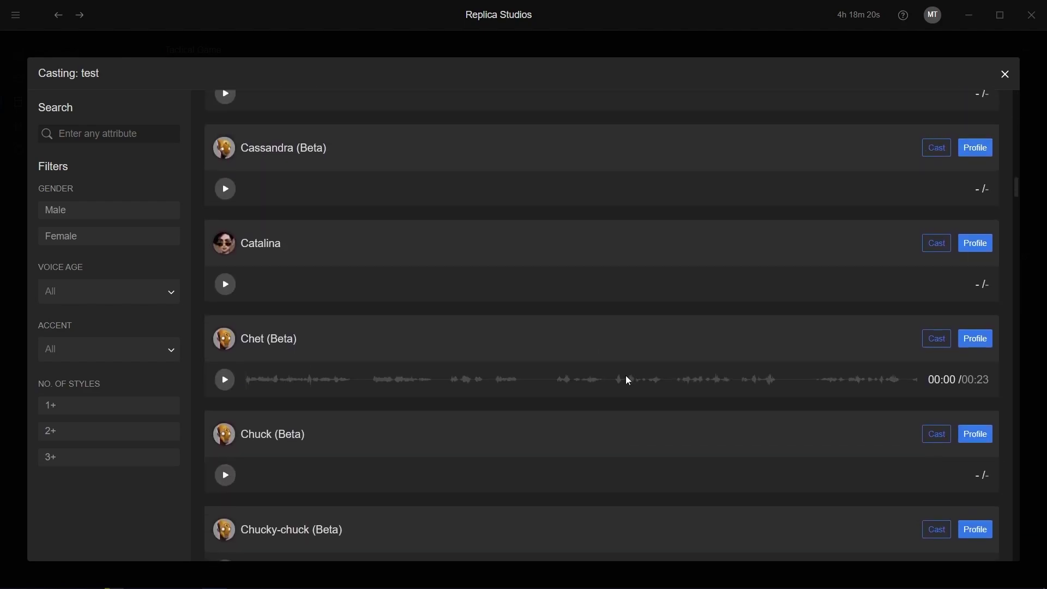
{"action": "scroll", "coordinate": [905, 155], "scroll_direction": "up", "scroll_amount": 5}
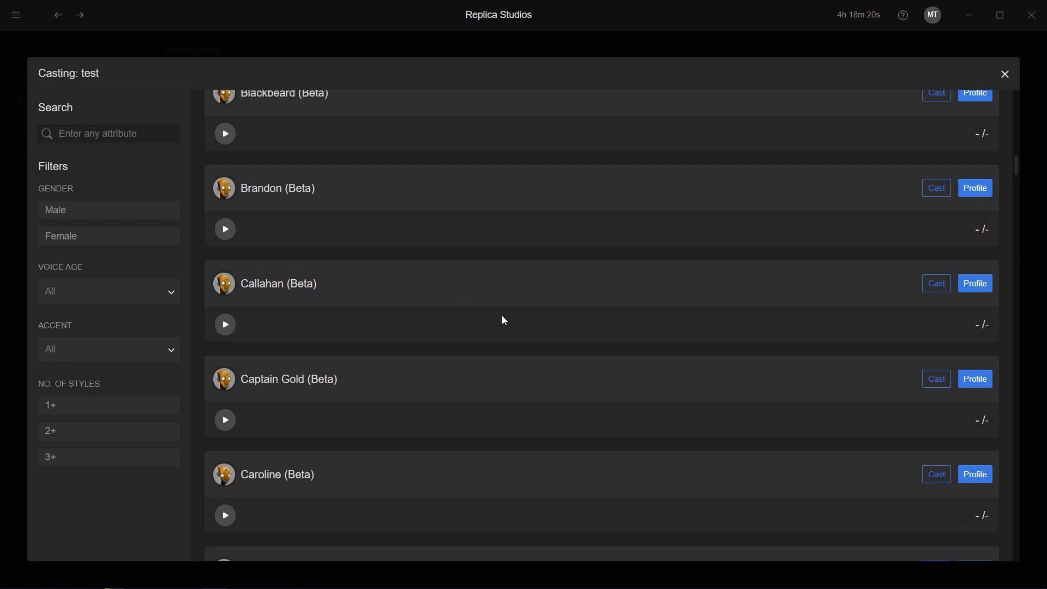
{"action": "scroll", "coordinate": [545, 322], "scroll_direction": "down", "scroll_amount": 10}
{"action": "scroll", "coordinate": [600, 327], "scroll_direction": "down", "scroll_amount": 10}
{"action": "scroll", "coordinate": [627, 333], "scroll_direction": "up", "scroll_amount": 9}
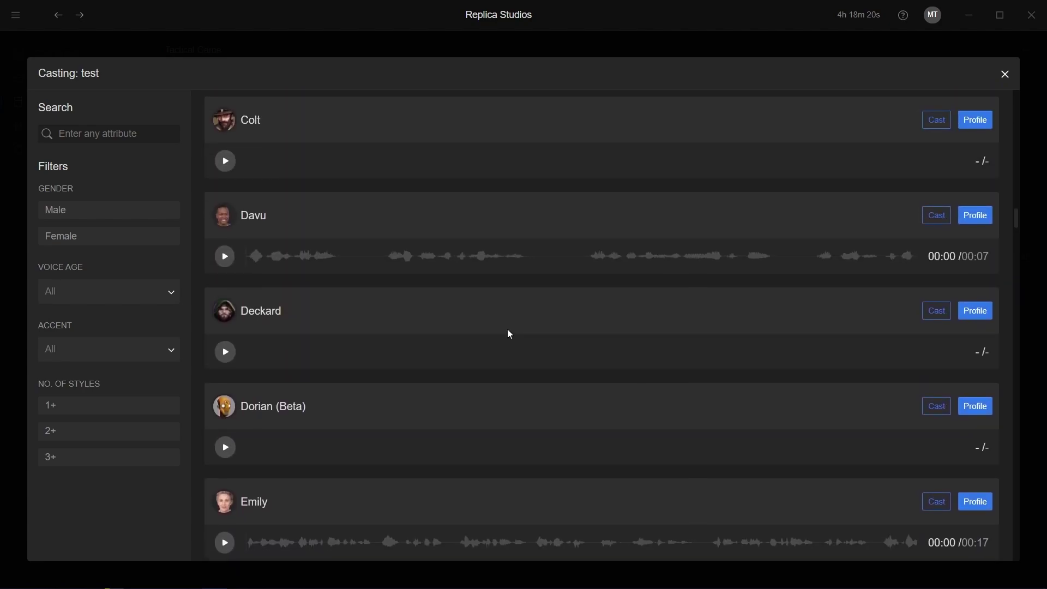
{"action": "left_click", "coordinate": [227, 352]}
{"action": "scroll", "coordinate": [305, 303], "scroll_direction": "down", "scroll_amount": 1}
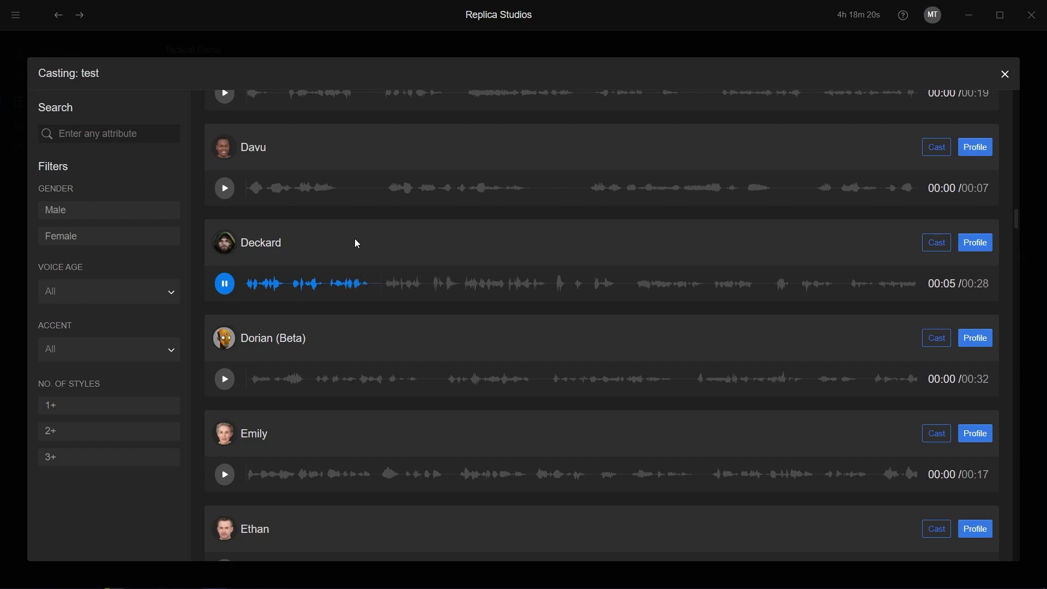
{"action": "left_click", "coordinate": [230, 291]}
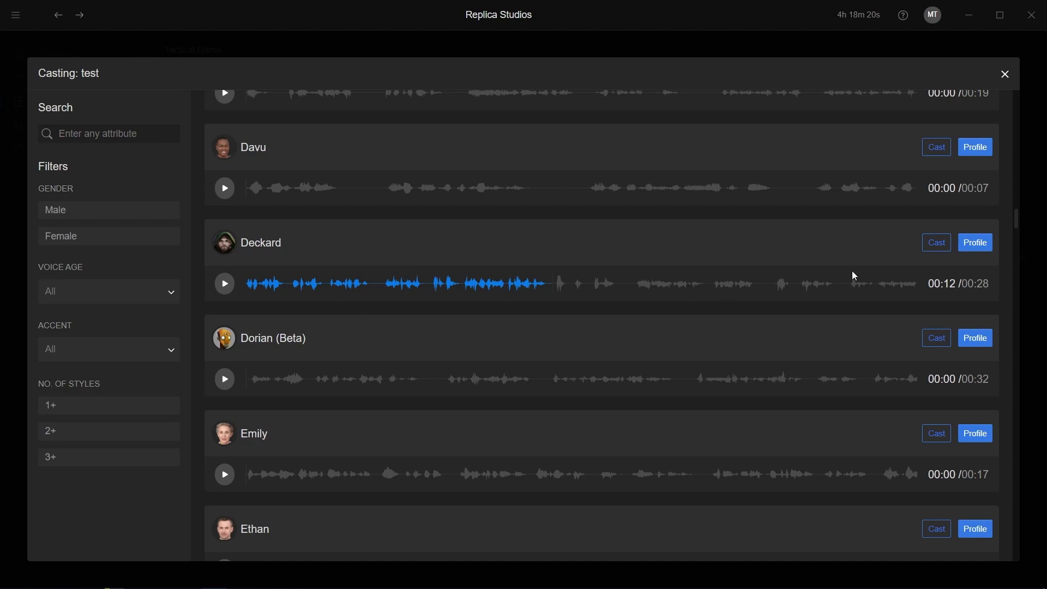
{"action": "left_click", "coordinate": [986, 246]}
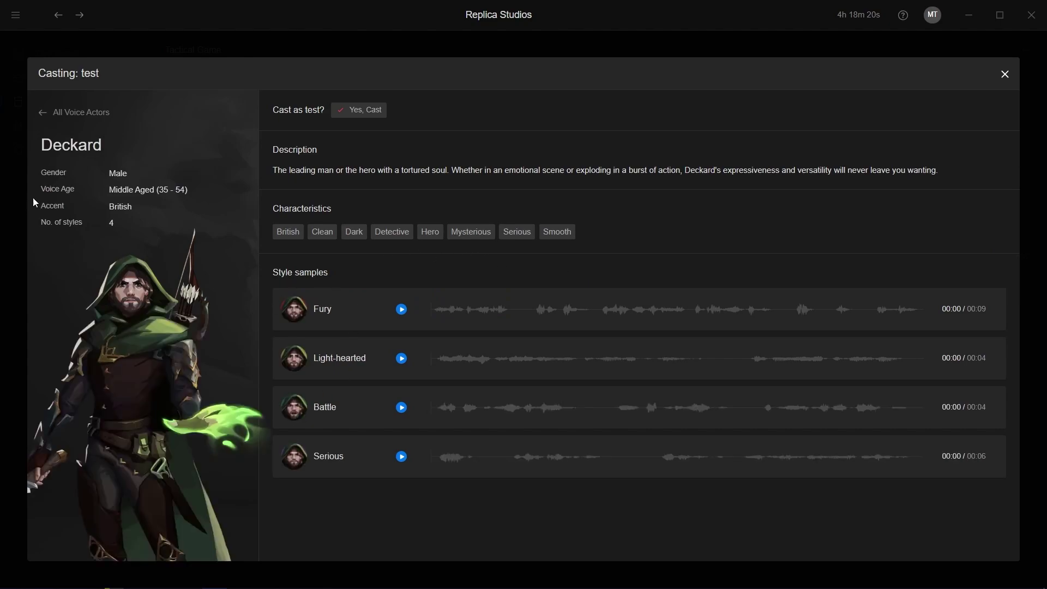
Step: Confirm Deckard as the voice of the test character
{"action": "left_click_drag", "start_coordinate": [201, 191], "coordinate": [113, 209]}
{"action": "left_click", "coordinate": [362, 111]}
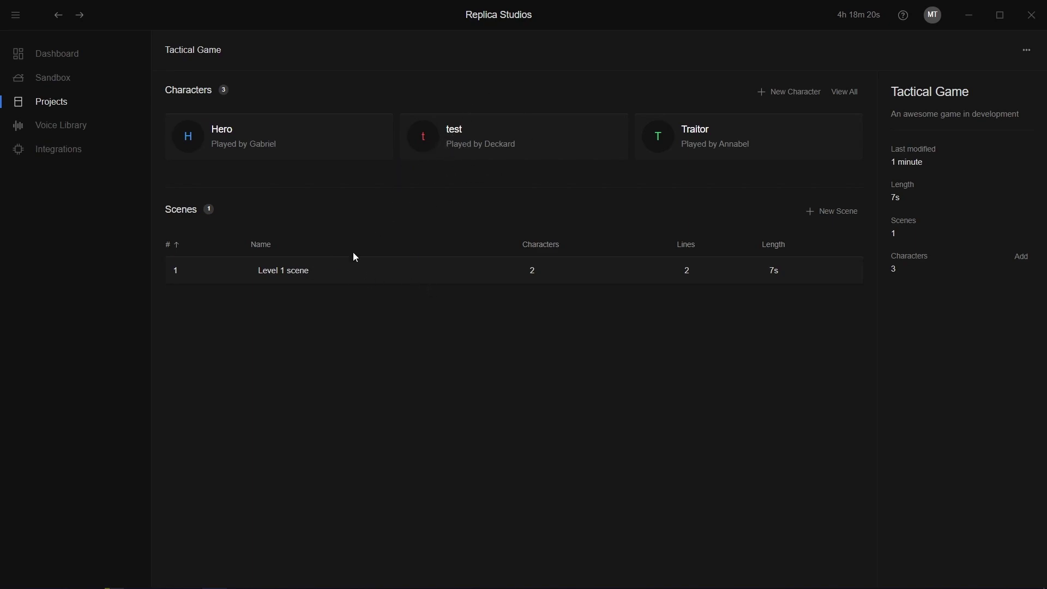
Step: In the Level 1 scene, give line 1 to test in Battle style and play it
{"action": "left_click", "coordinate": [298, 278]}
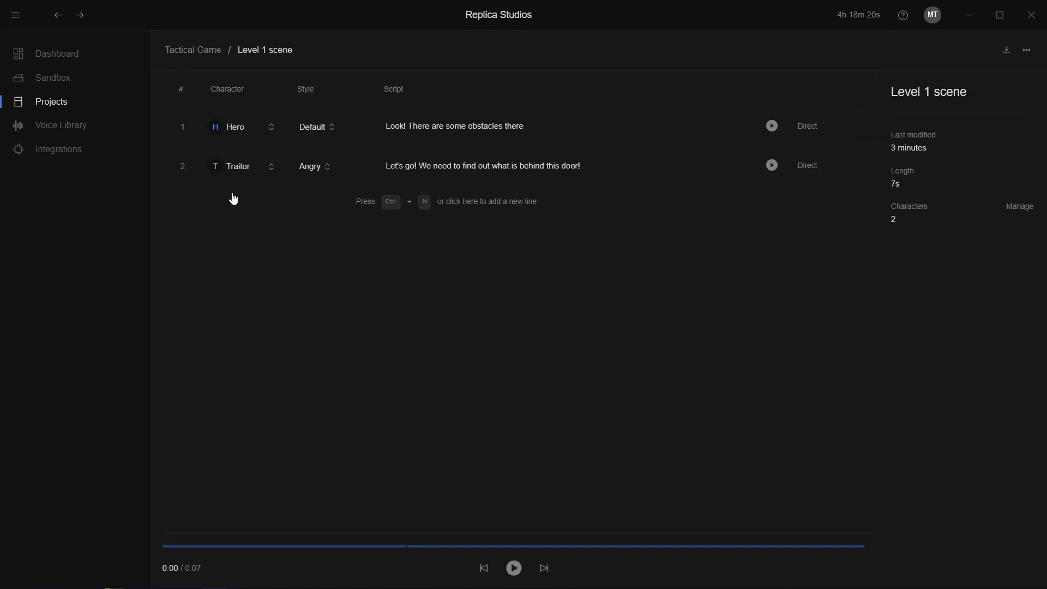
{"action": "left_click", "coordinate": [255, 127]}
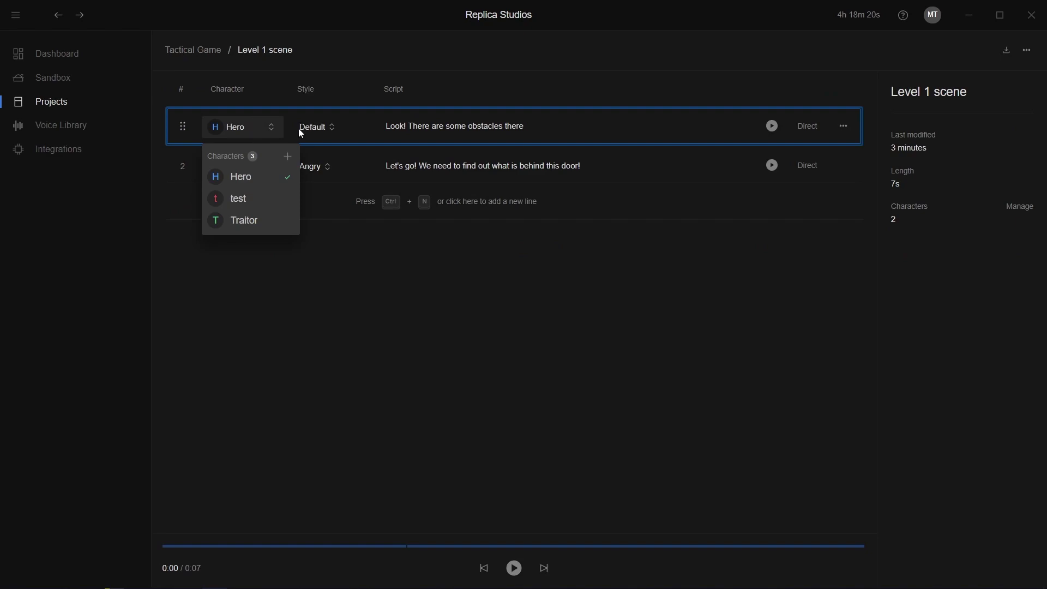
{"action": "left_click", "coordinate": [263, 205]}
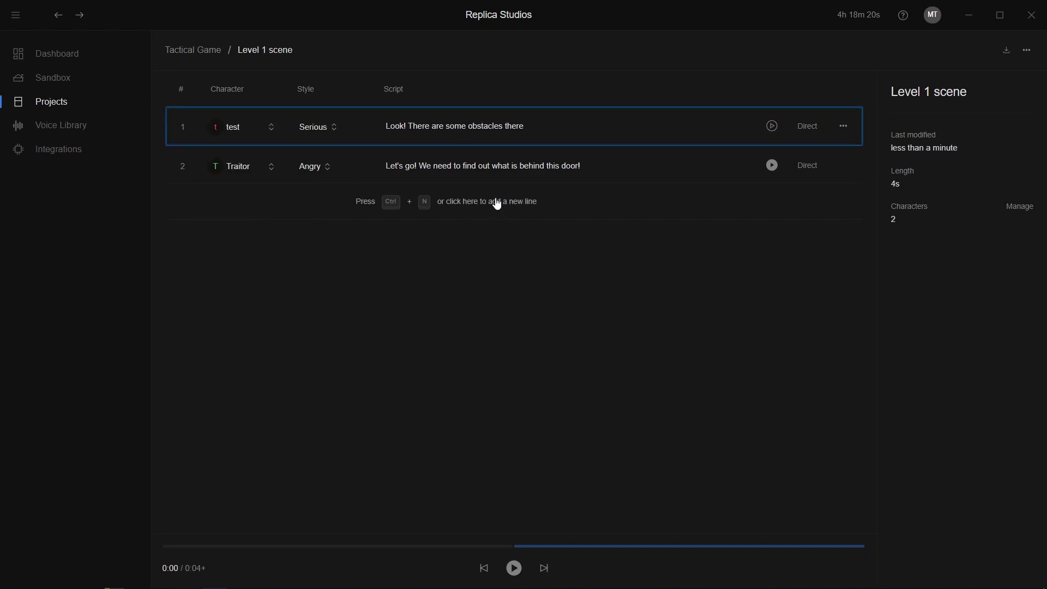
{"action": "left_click", "coordinate": [775, 131]}
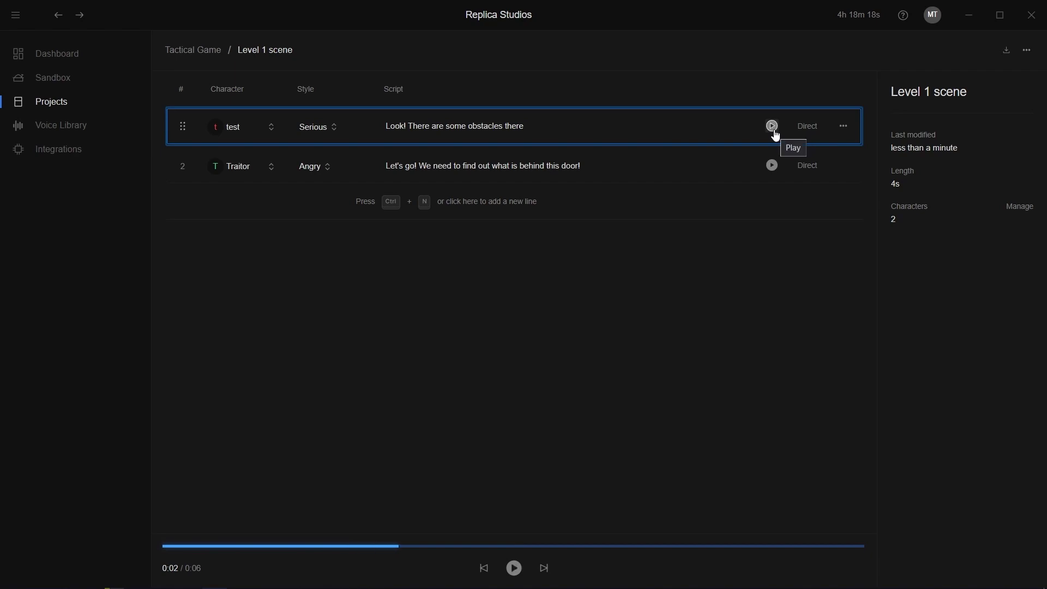
{"action": "left_click", "coordinate": [305, 131]}
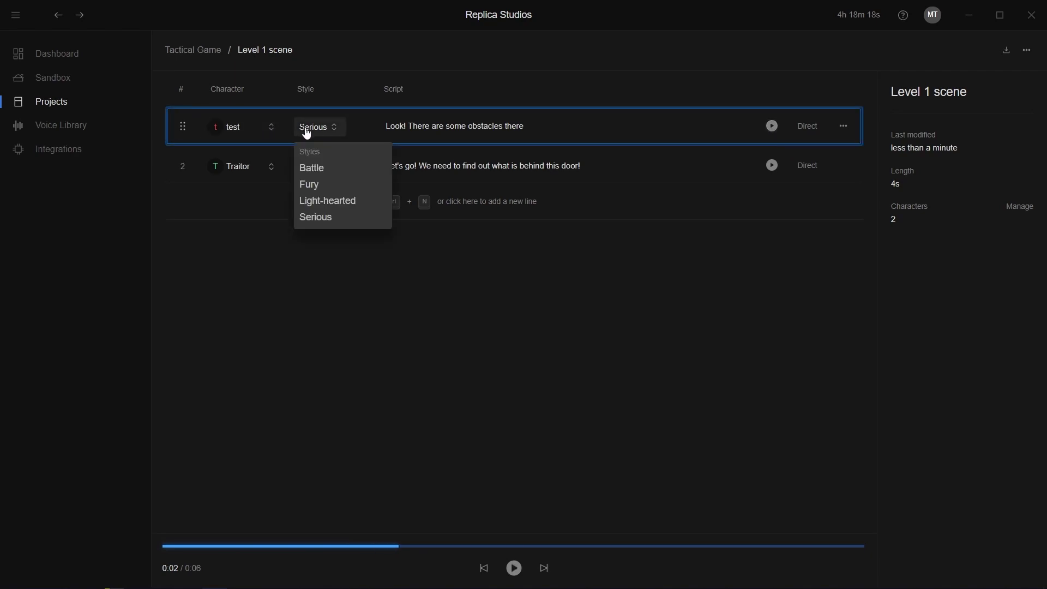
{"action": "left_click", "coordinate": [338, 170]}
{"action": "left_click", "coordinate": [772, 127]}
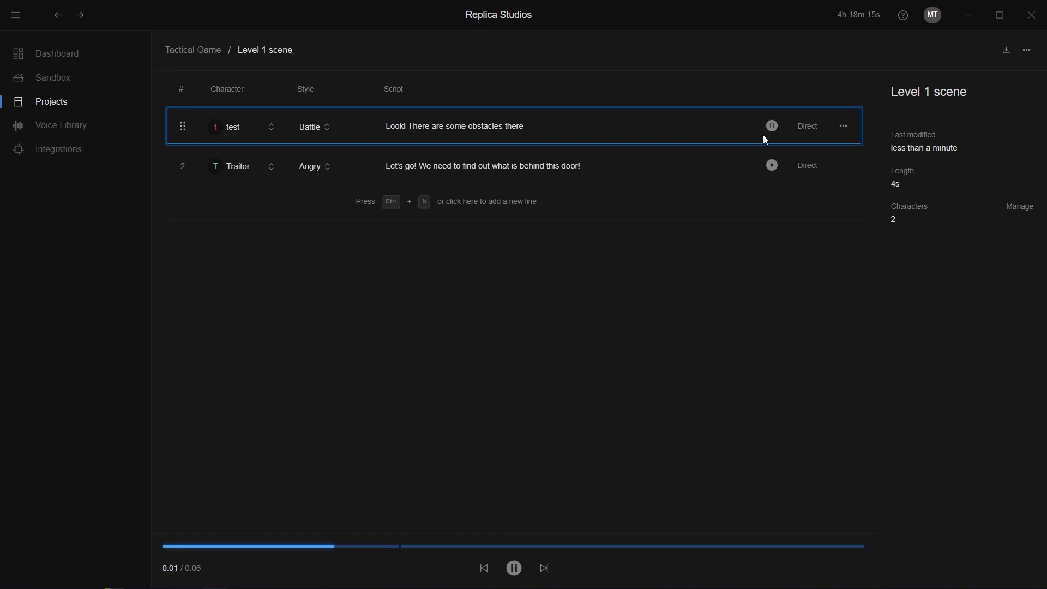
Step: Download line 1 as the WAV file 3 and return to Unreal Engine
{"action": "left_click", "coordinate": [843, 126]}
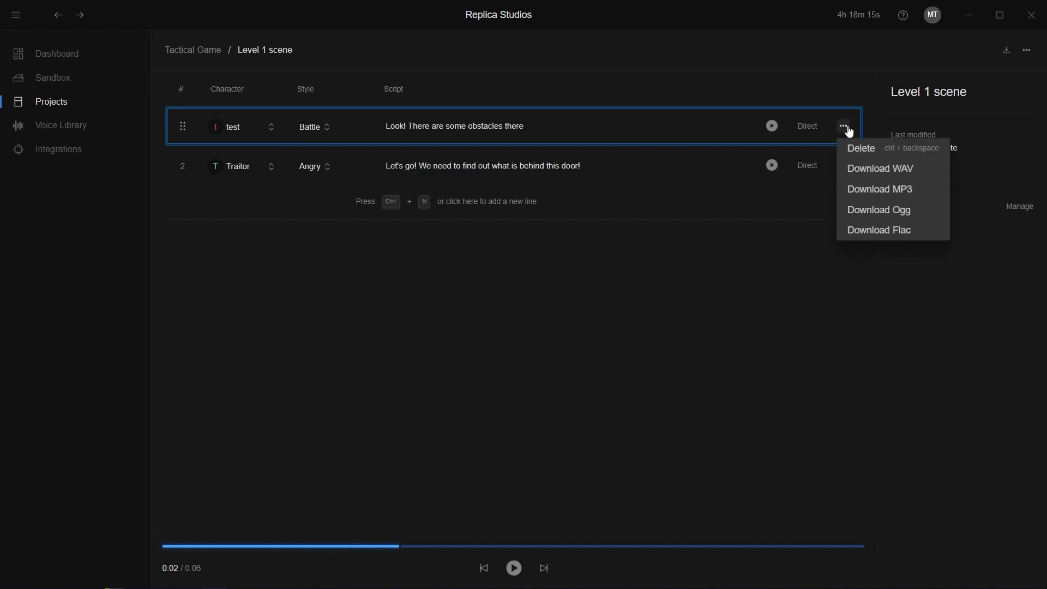
{"action": "left_click", "coordinate": [886, 170]}
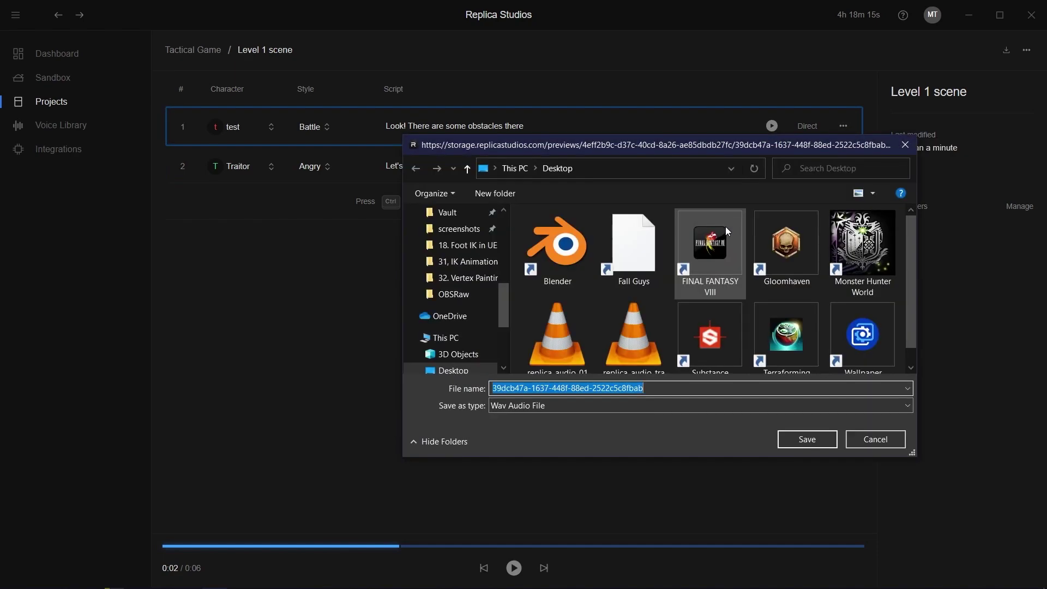
{"action": "type", "text": "3"}
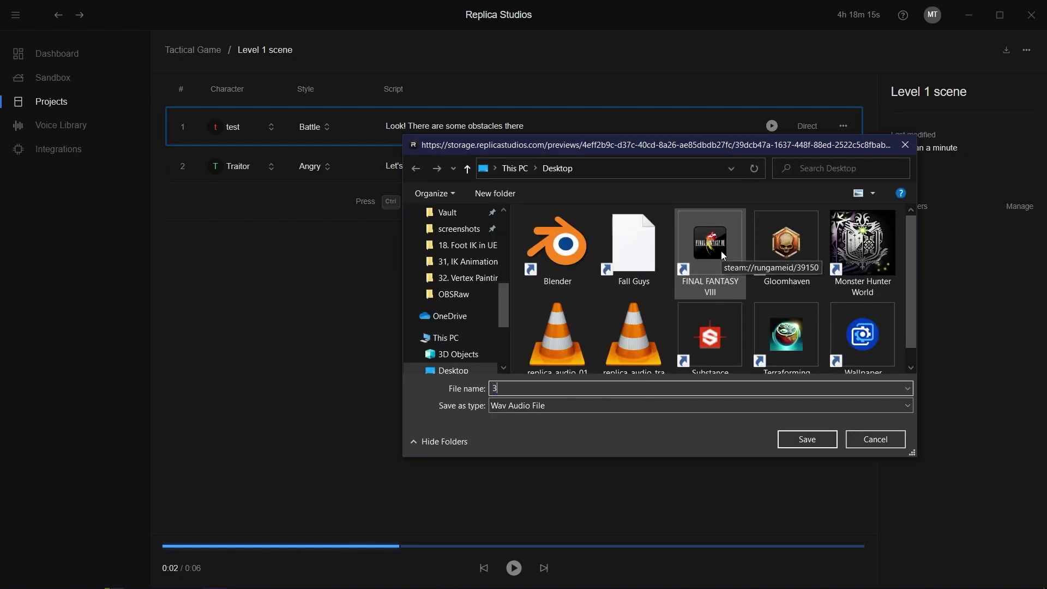
{"action": "key", "text": "Return"}
{"action": "key", "text": "alt+Tab"}
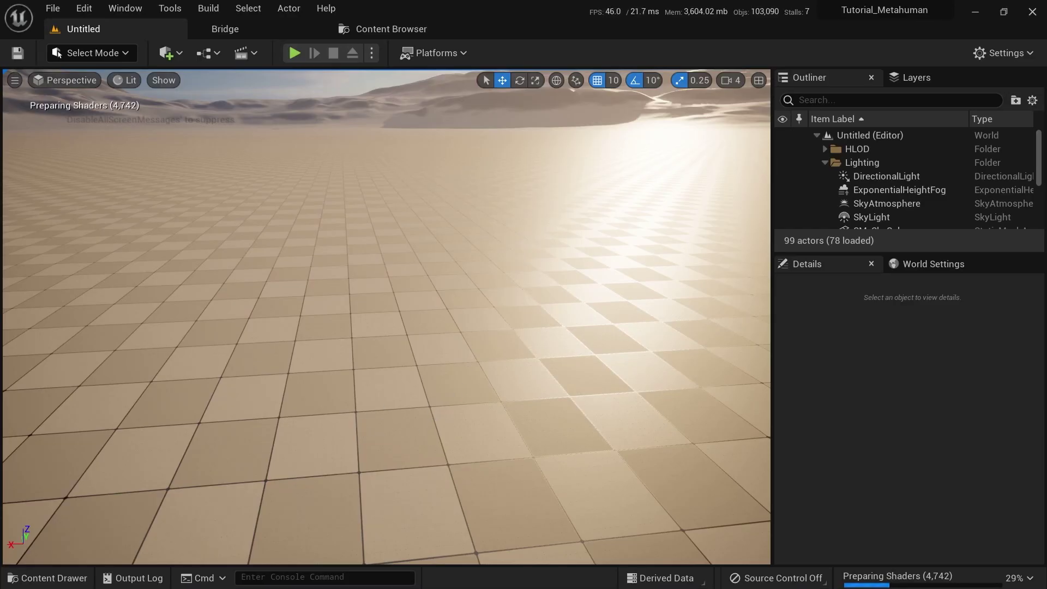
{"action": "key", "text": "ctrl+space"}
Step: Import the WAV file 3 into the Content folder via Import to /Game
{"action": "right_click", "coordinate": [480, 449]}
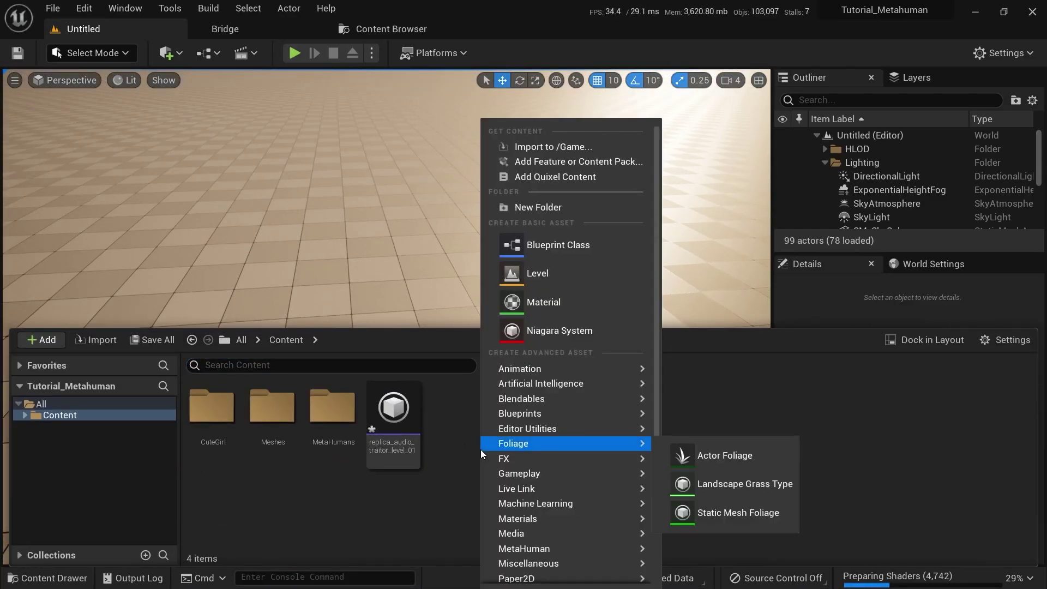
{"action": "left_click", "coordinate": [546, 147]}
{"action": "scroll", "coordinate": [352, 176], "scroll_direction": "down", "scroll_amount": 2}
{"action": "scroll", "coordinate": [352, 176], "scroll_direction": "up", "scroll_amount": 2}
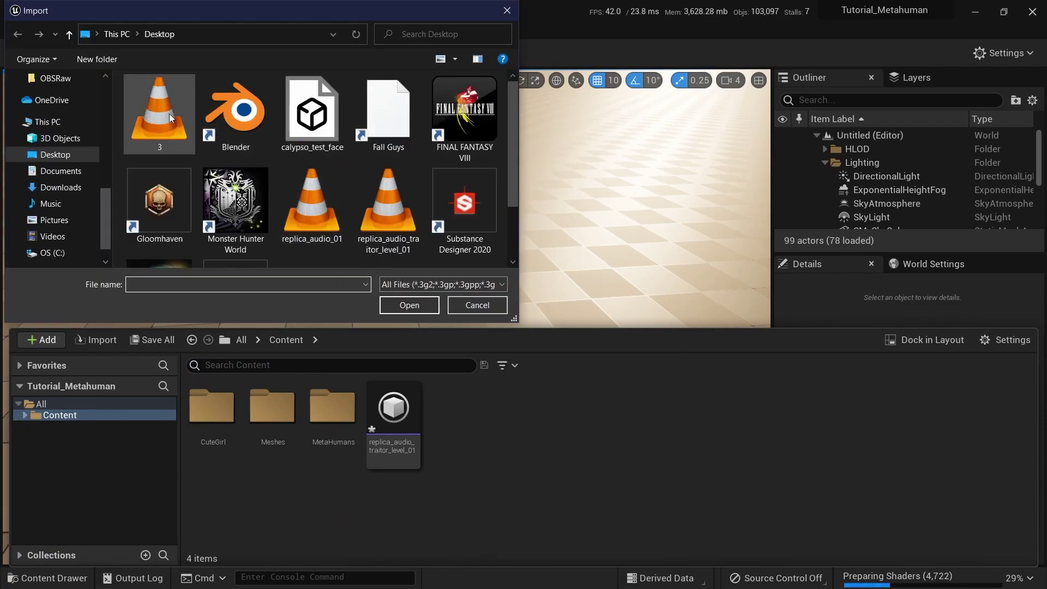
{"action": "key", "text": "Escape"}
Step: Play back the imported Sound Wave 3, about 2.36 seconds long
{"action": "left_click", "coordinate": [453, 408]}
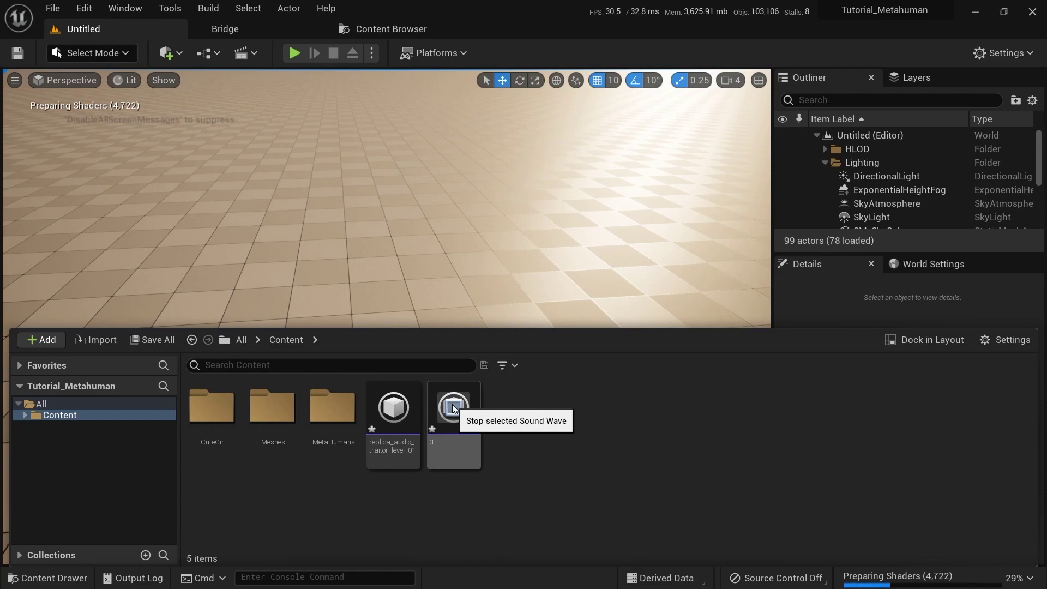
{"action": "left_click", "coordinate": [524, 206]}
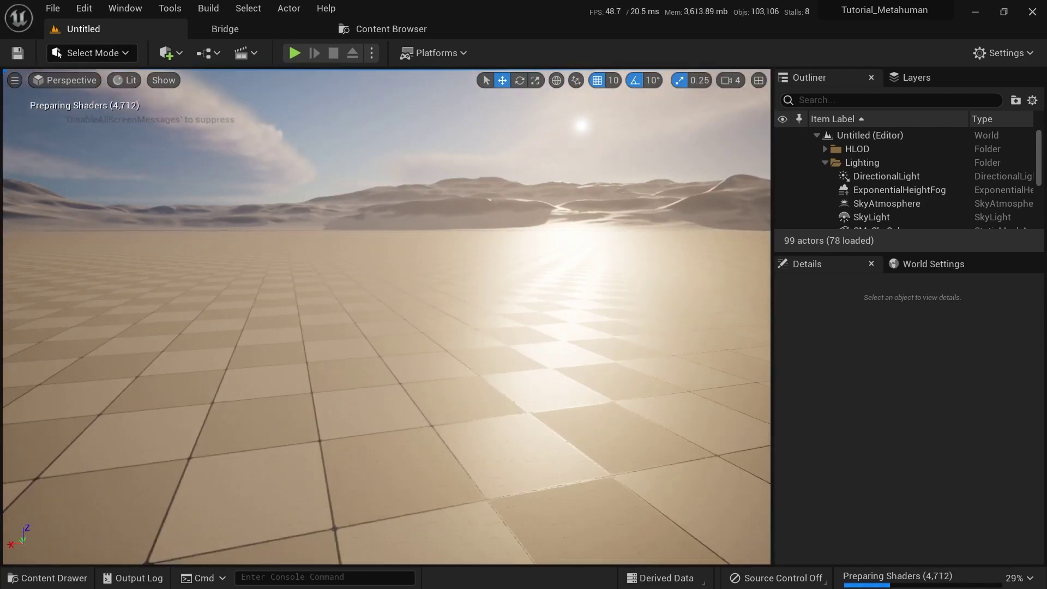
{"action": "left_click_drag", "start_coordinate": [544, 320], "coordinate": [544, 320]}
{"action": "key", "text": "ctrl+space"}
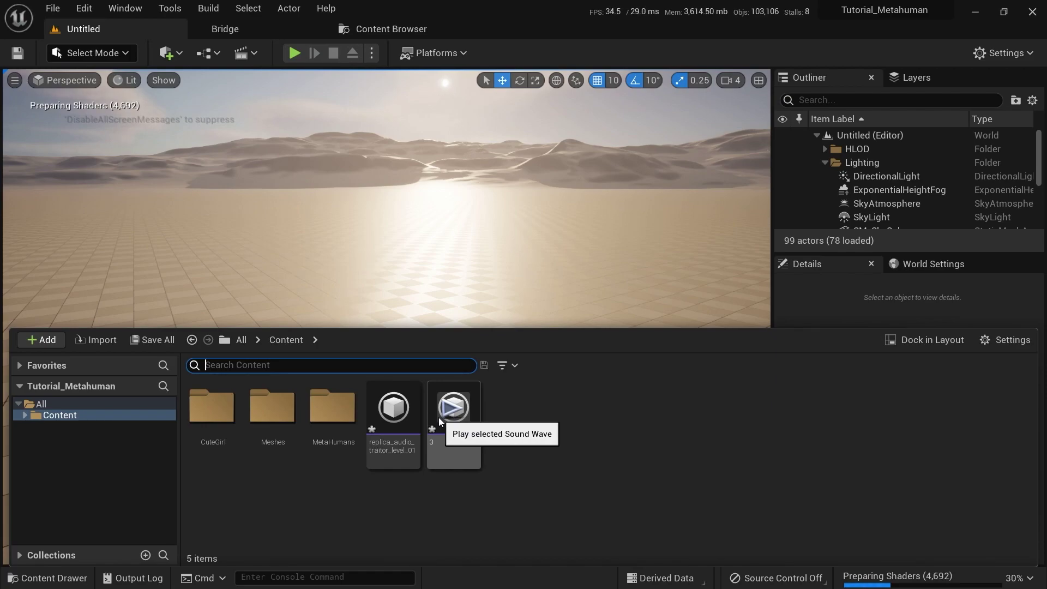
{"action": "mouse_move", "coordinate": [474, 410]}
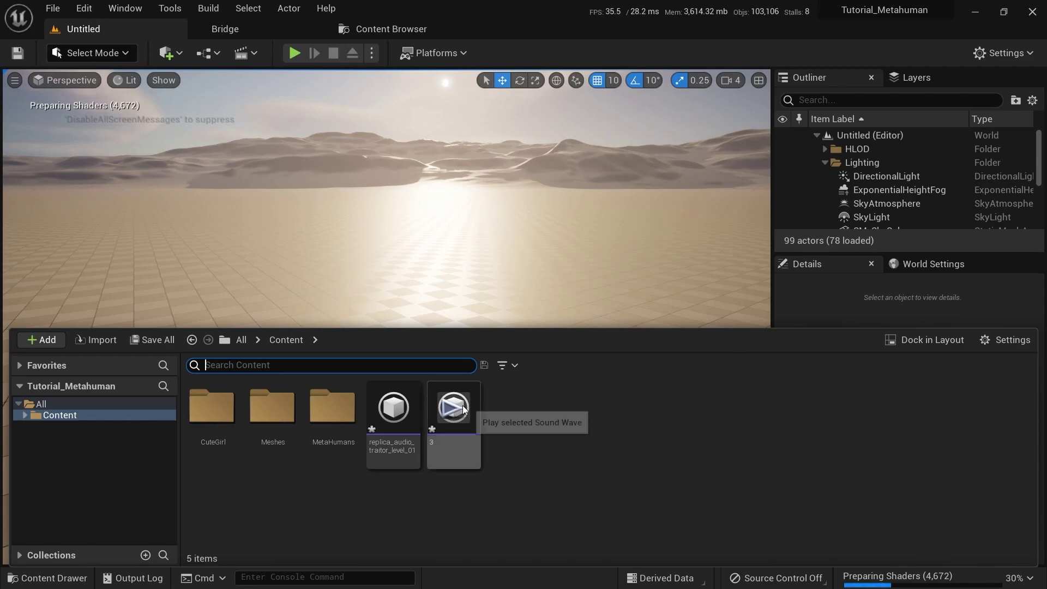
{"action": "left_click_drag", "start_coordinate": [465, 271], "coordinate": [382, 327]}
{"action": "key", "text": "ctrl+space"}
Step: Switch back to Replica Studios and open the Tactical Game project page
{"action": "key", "text": "alt+Tab"}
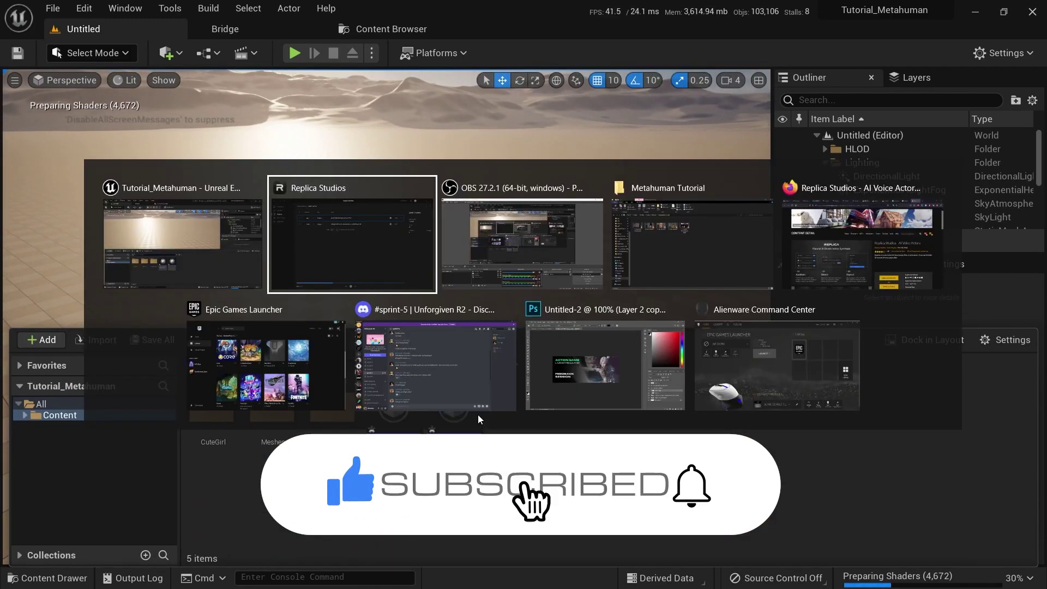
{"action": "left_click", "coordinate": [187, 50]}
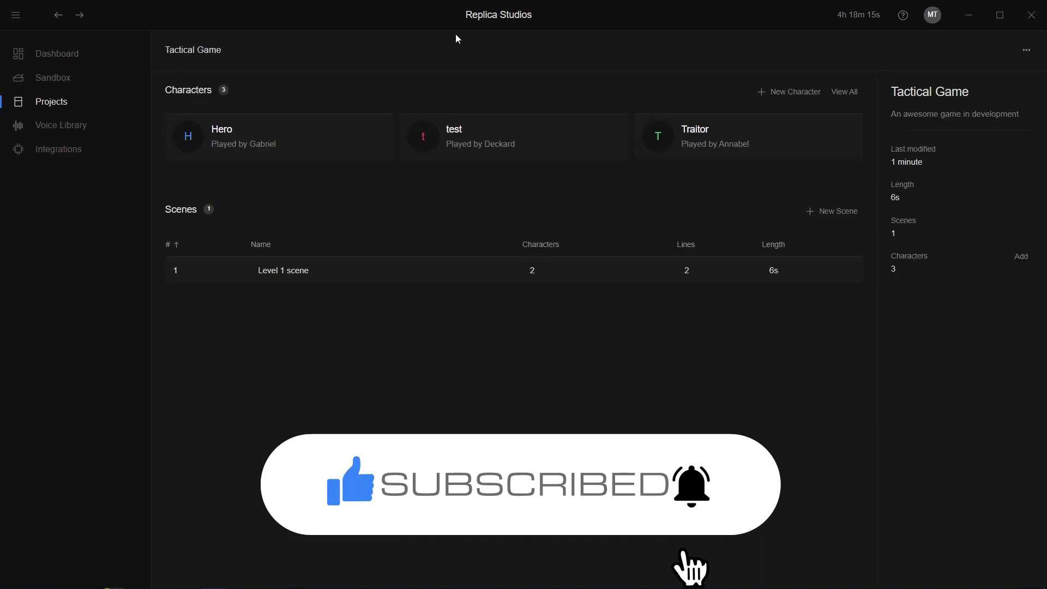